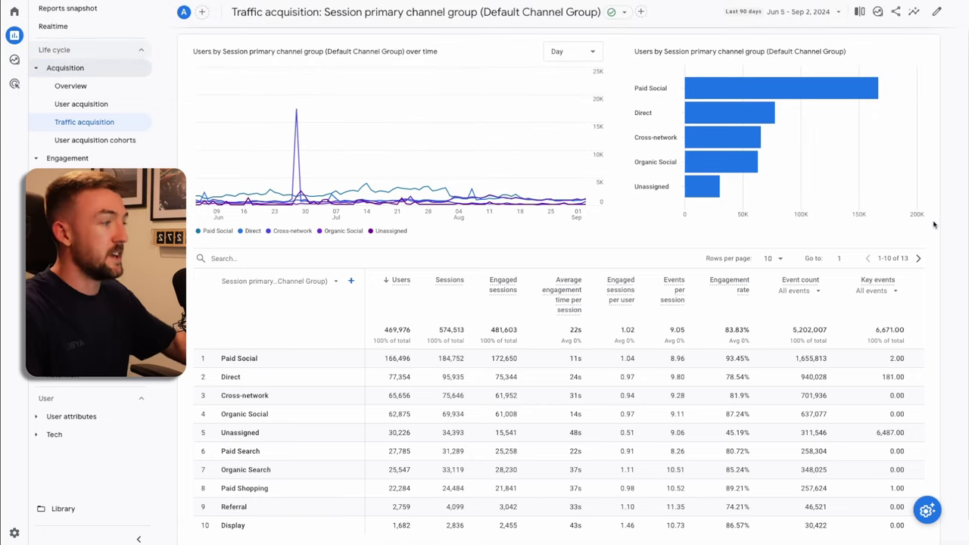
{"action": "scroll", "coordinate": [934, 225], "scroll_direction": "up", "scroll_amount": 1}
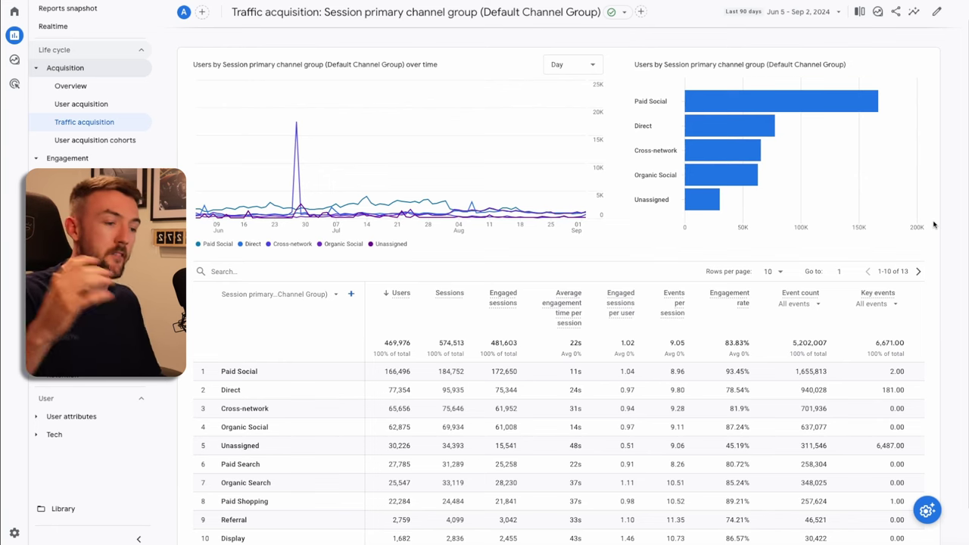
{"action": "scroll", "coordinate": [693, 379], "scroll_direction": "up", "scroll_amount": 2}
{"action": "mouse_move", "coordinate": [691, 135]}
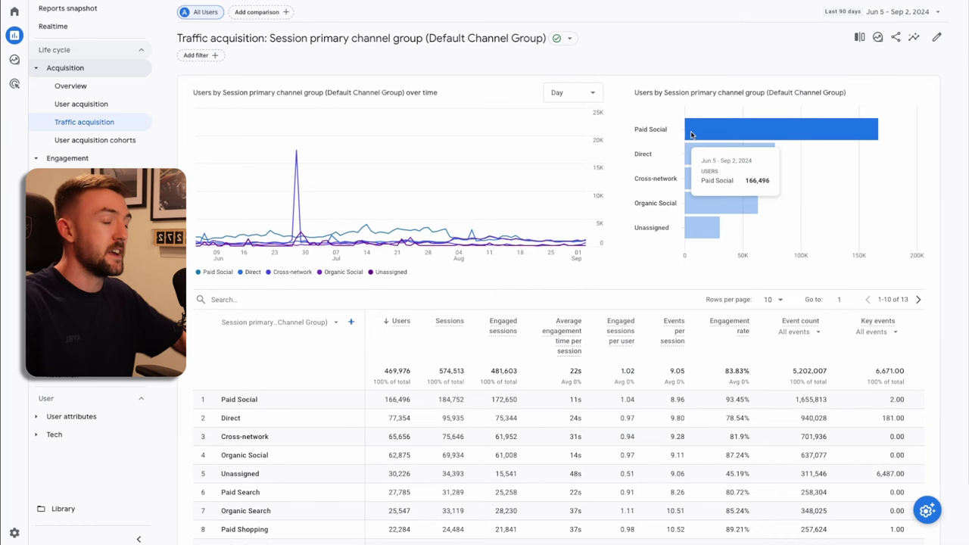
{"action": "scroll", "coordinate": [552, 190], "scroll_direction": "down", "scroll_amount": 2}
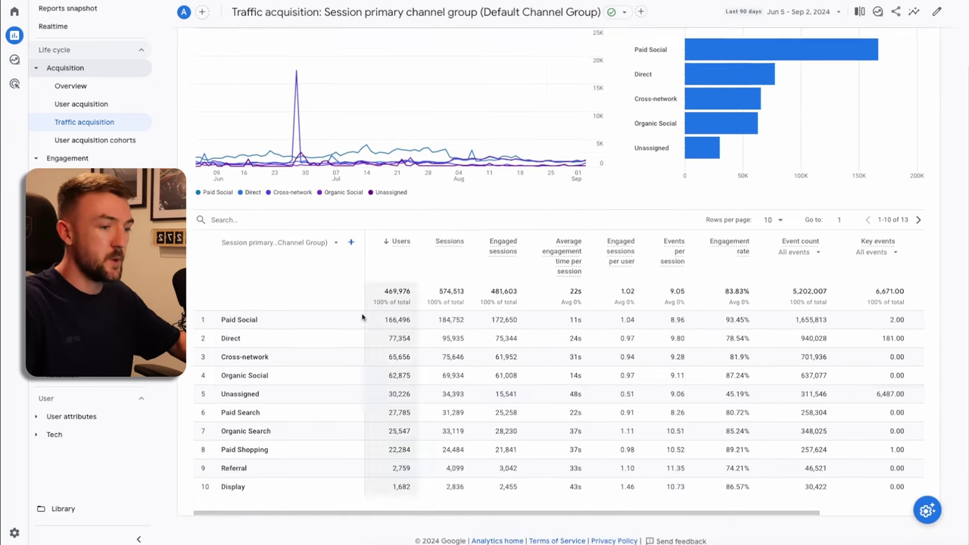
{"action": "left_click_drag", "start_coordinate": [250, 432], "coordinate": [405, 437]}
Leave Google Analytics and open the shower head product page in Shopify admin
{"action": "left_click", "coordinate": [364, 436]}
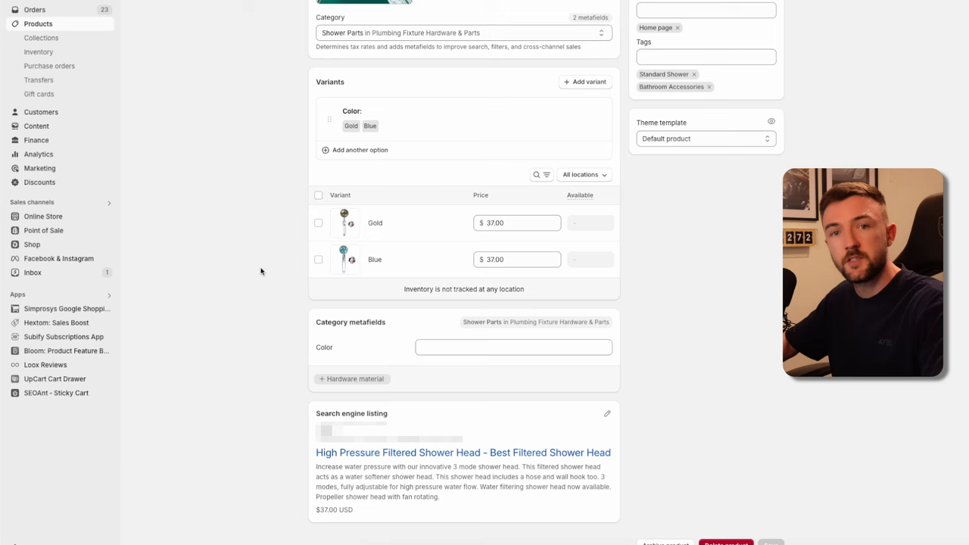
Open the shower head's search engine listing editor to show its page title, meta description and URL handle
{"action": "scroll", "coordinate": [260, 271], "scroll_direction": "up", "scroll_amount": 6}
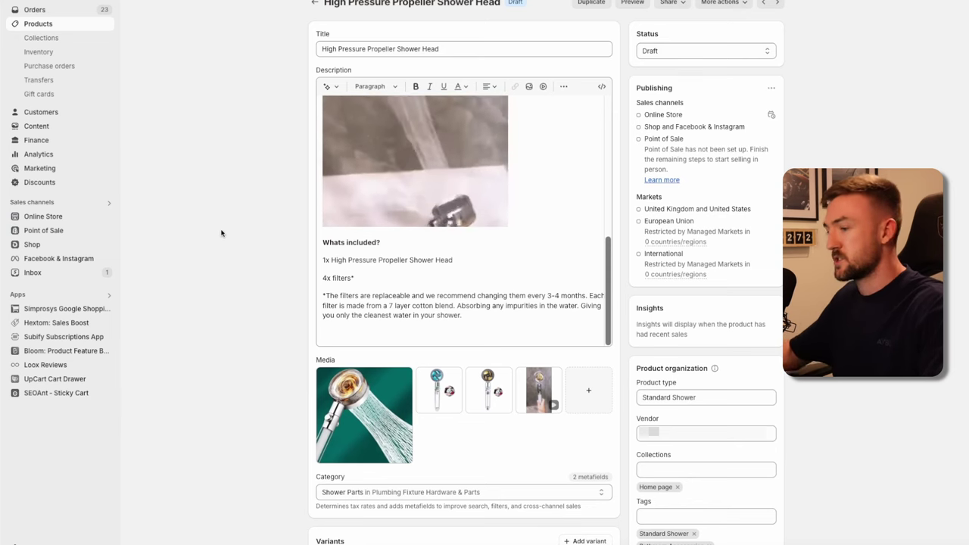
{"action": "scroll", "coordinate": [393, 200], "scroll_direction": "up", "scroll_amount": 5}
{"action": "scroll", "coordinate": [392, 200], "scroll_direction": "down", "scroll_amount": 5}
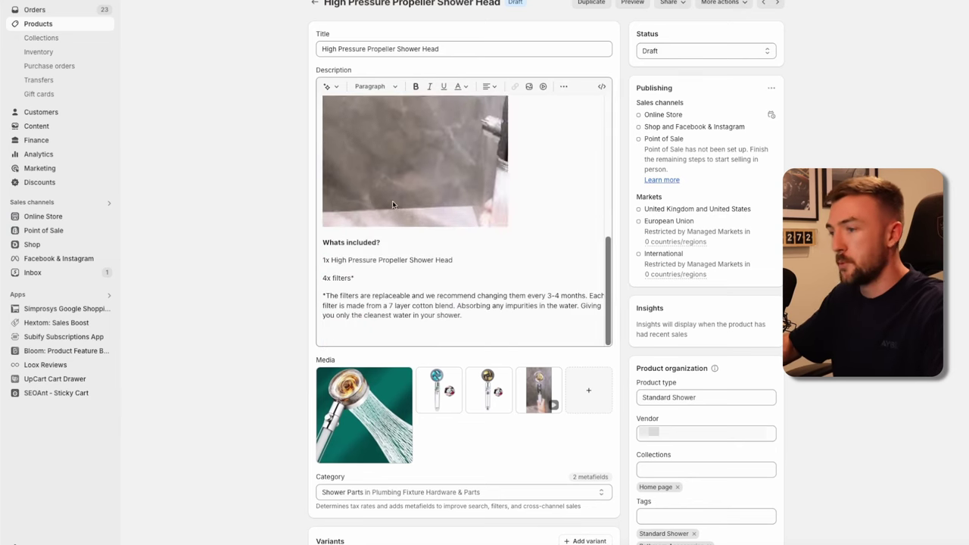
{"action": "scroll", "coordinate": [253, 246], "scroll_direction": "down", "scroll_amount": 1}
{"action": "scroll", "coordinate": [253, 246], "scroll_direction": "down", "scroll_amount": 5}
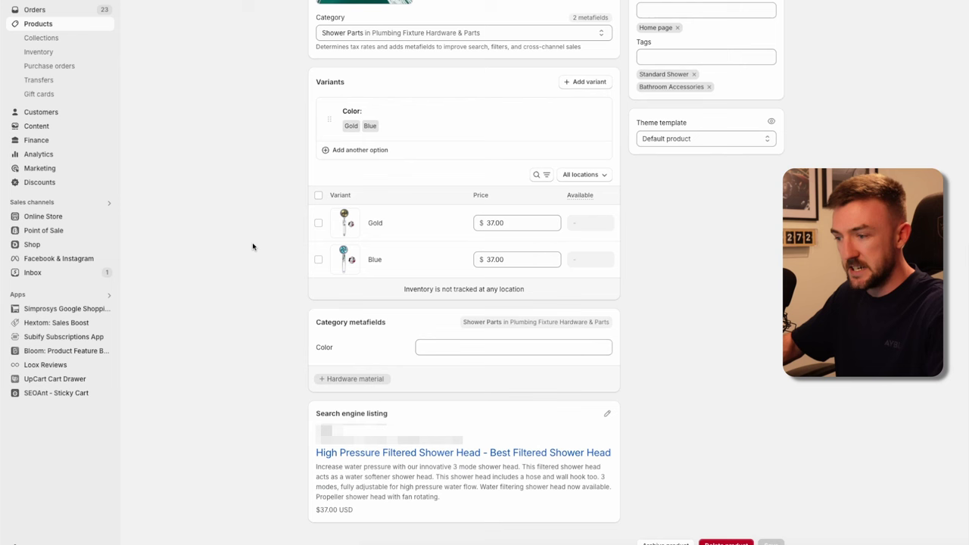
{"action": "scroll", "coordinate": [181, 175], "scroll_direction": "up", "scroll_amount": 1}
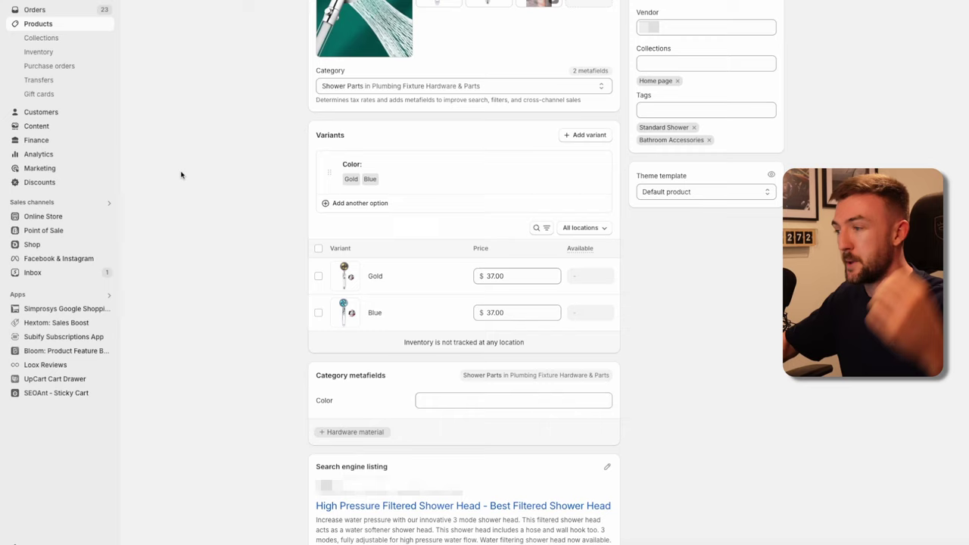
{"action": "scroll", "coordinate": [181, 175], "scroll_direction": "down", "scroll_amount": 1}
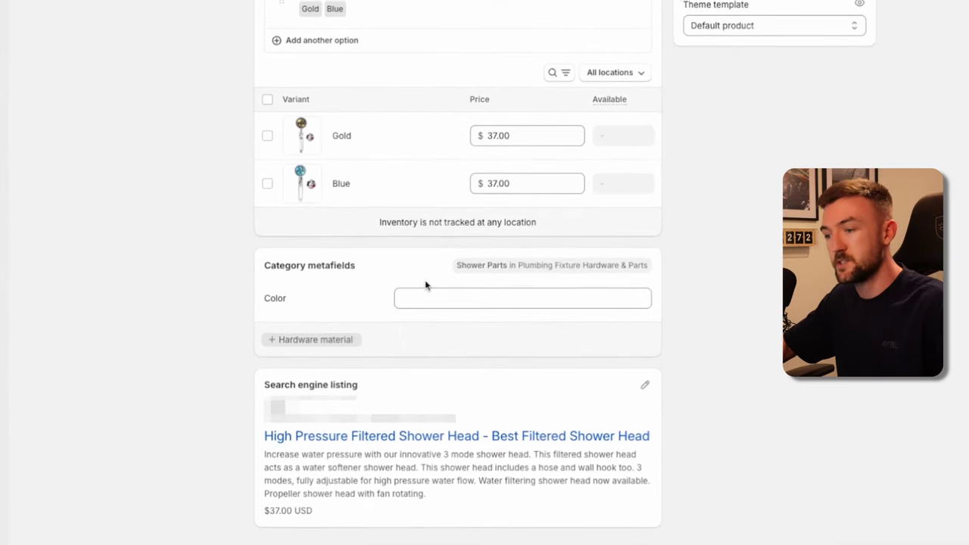
{"action": "left_click", "coordinate": [643, 383]}
{"action": "scroll", "coordinate": [250, 341], "scroll_direction": "down", "scroll_amount": 3}
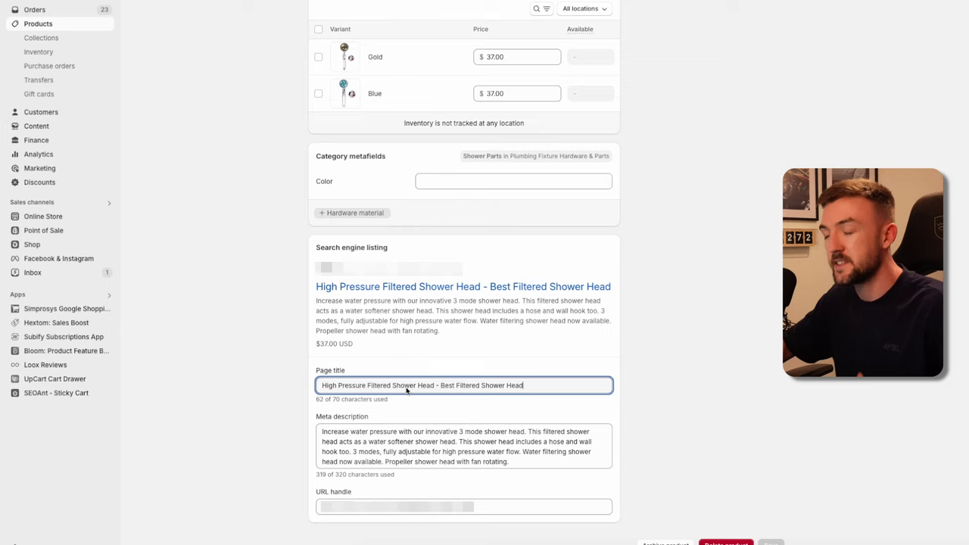
{"action": "scroll", "coordinate": [406, 390], "scroll_direction": "up", "scroll_amount": 10}
{"action": "left_click_drag", "start_coordinate": [321, 49], "coordinate": [512, 49]}
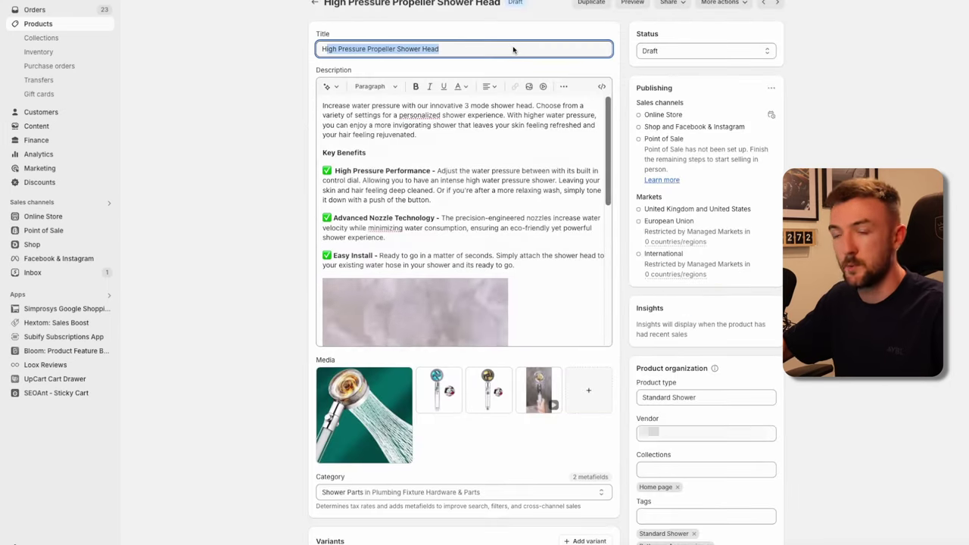
{"action": "left_click", "coordinate": [301, 117]}
{"action": "scroll", "coordinate": [298, 252], "scroll_direction": "down", "scroll_amount": 10}
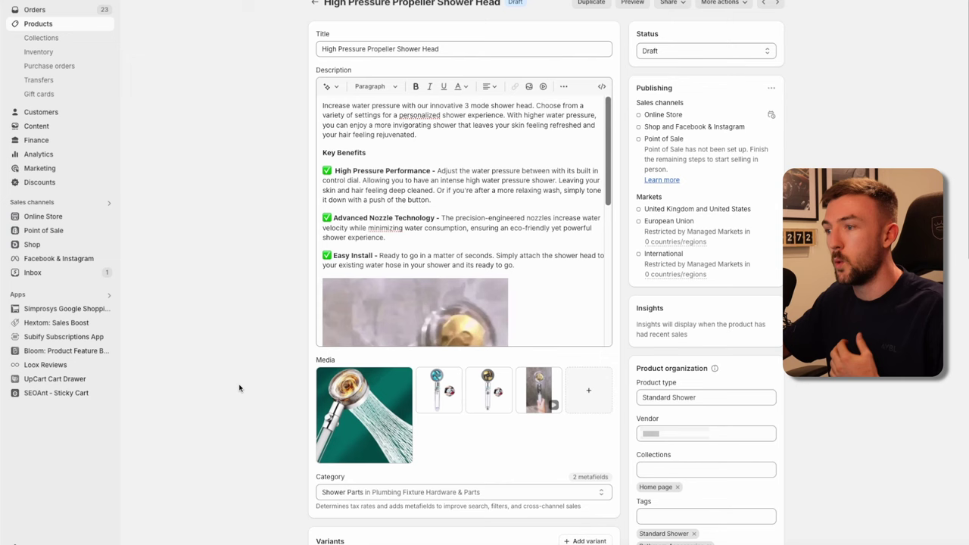
{"action": "scroll", "coordinate": [253, 245], "scroll_direction": "down", "scroll_amount": 10}
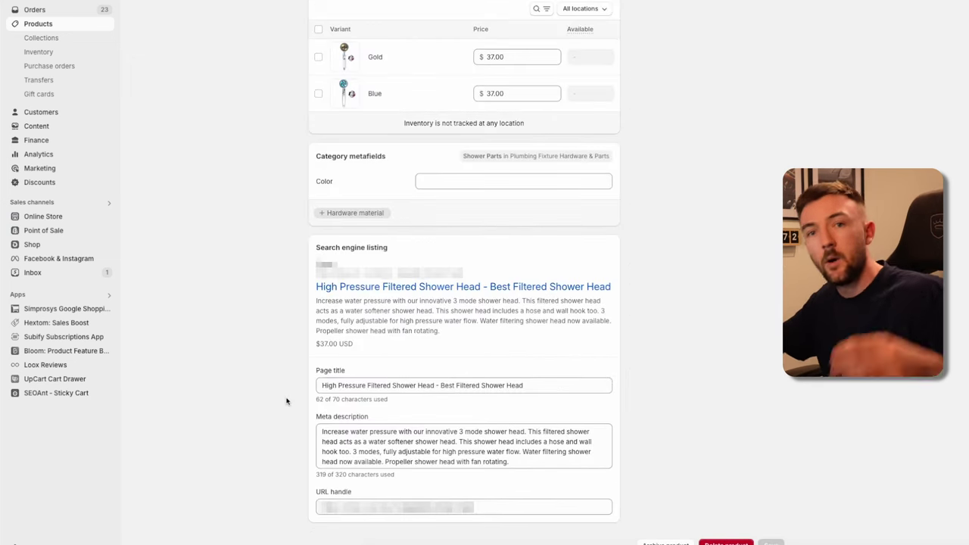
{"action": "scroll", "coordinate": [286, 401], "scroll_direction": "up", "scroll_amount": 10}
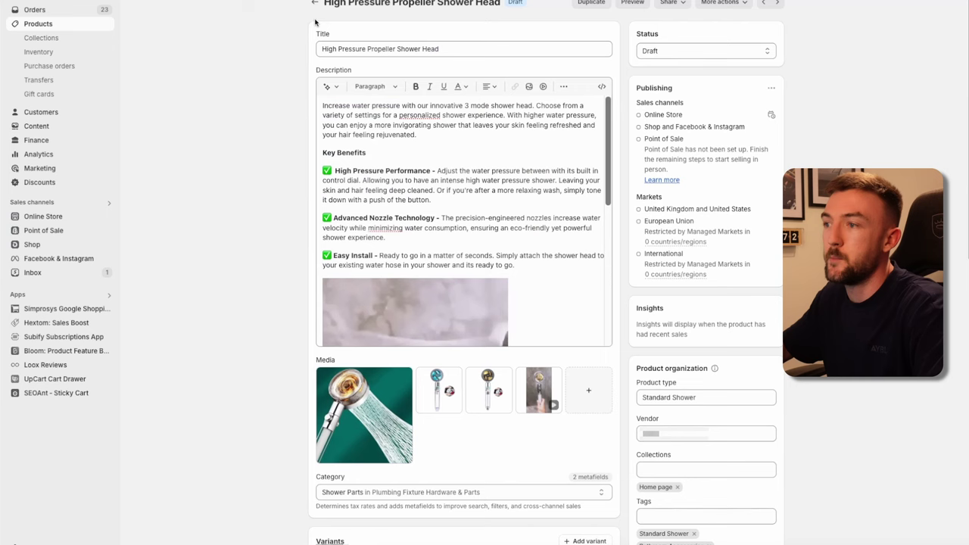
{"action": "scroll", "coordinate": [530, 340], "scroll_direction": "down", "scroll_amount": 10}
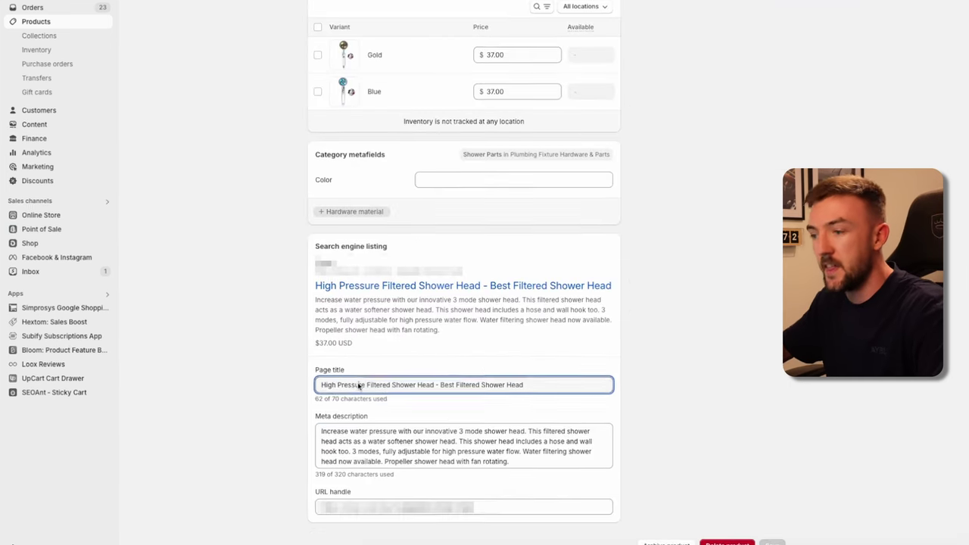
{"action": "triple_click", "coordinate": [359, 384]}
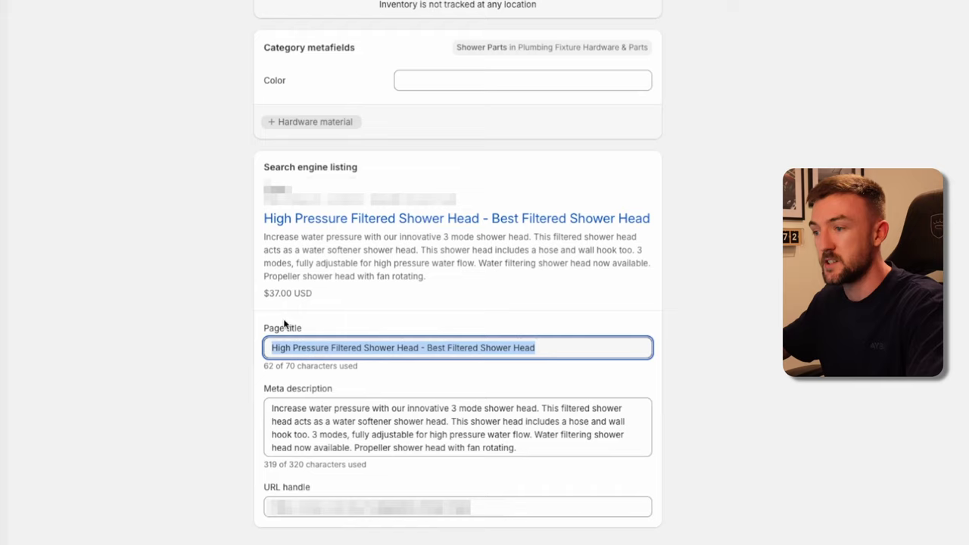
{"action": "left_click", "coordinate": [240, 303]}
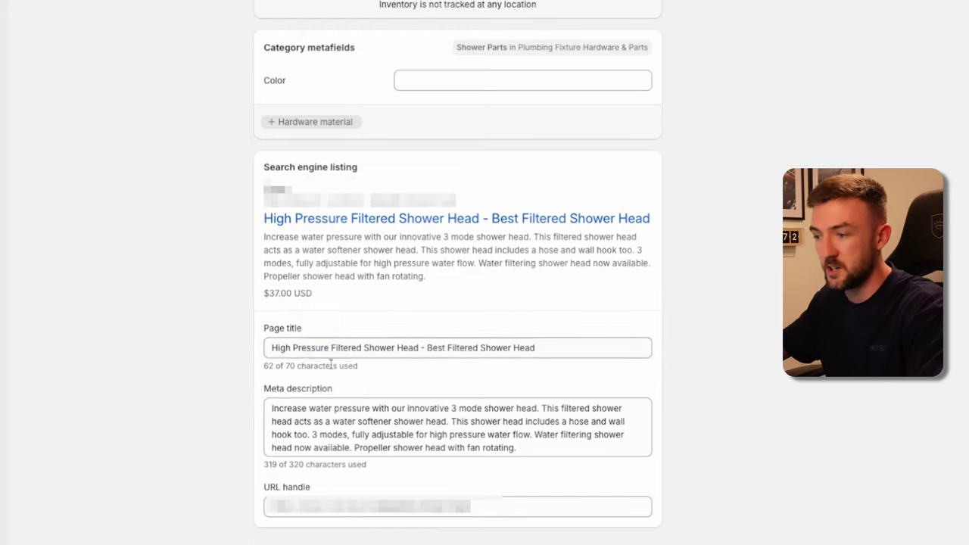
{"action": "left_click", "coordinate": [401, 439]}
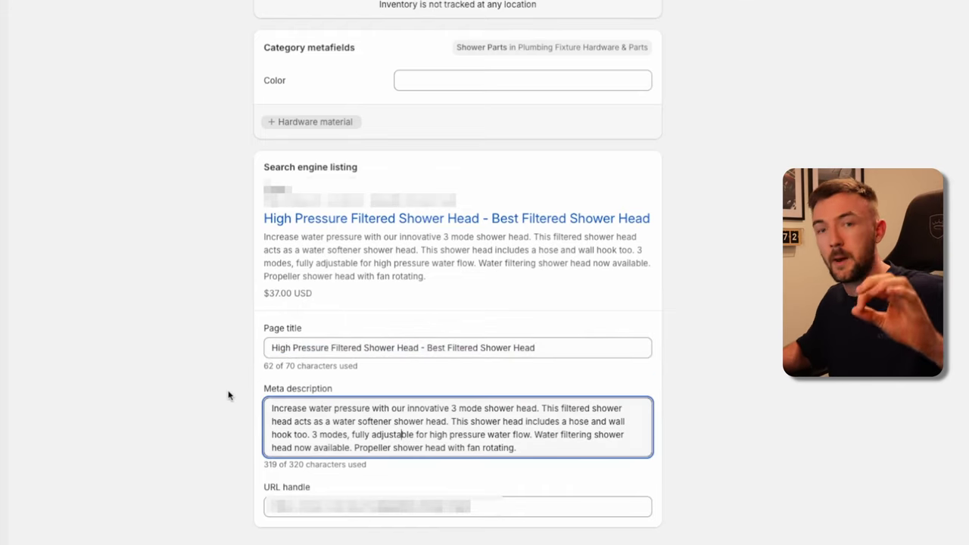
{"action": "scroll", "coordinate": [402, 216], "scroll_direction": "up", "scroll_amount": 8}
{"action": "scroll", "coordinate": [402, 216], "scroll_direction": "down", "scroll_amount": 5}
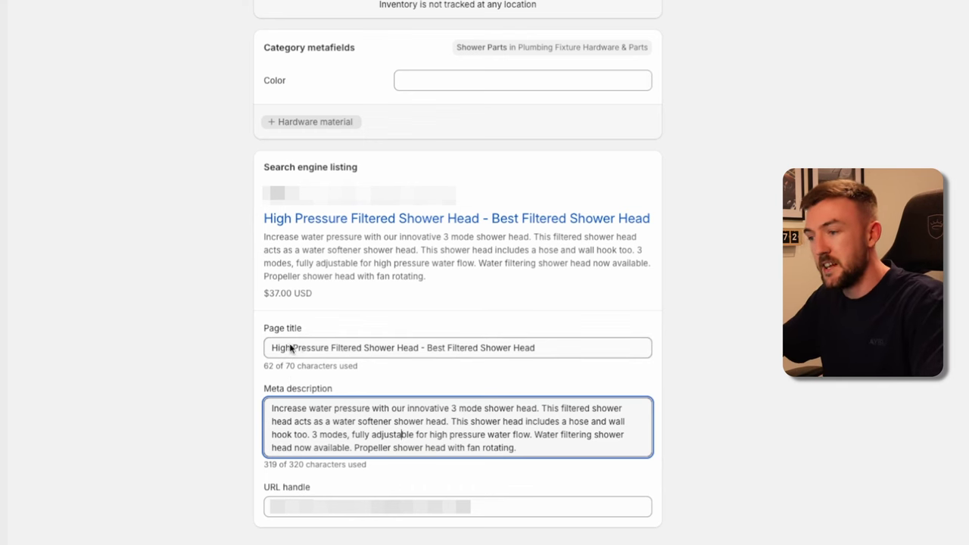
{"action": "left_click_drag", "start_coordinate": [292, 347], "coordinate": [573, 349]}
{"action": "left_click", "coordinate": [275, 447]}
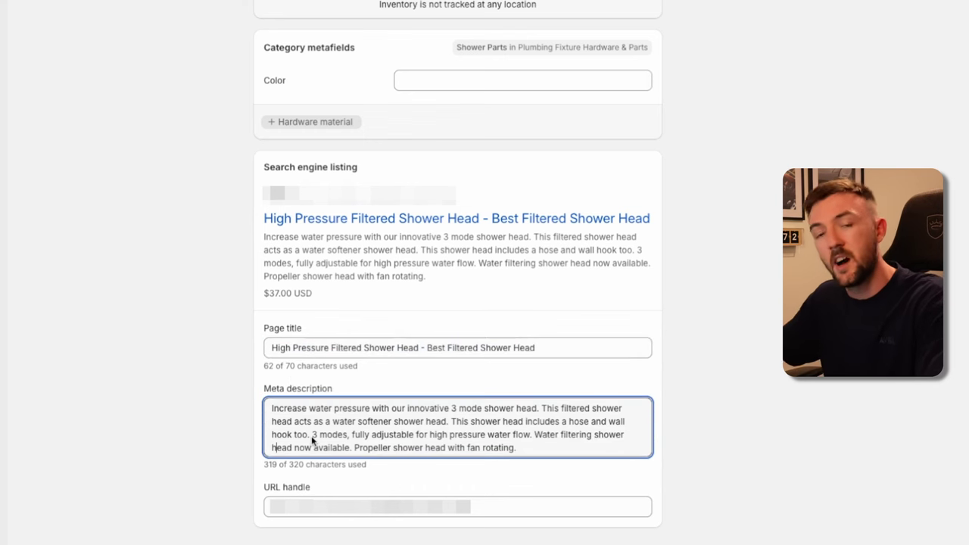
{"action": "left_click", "coordinate": [189, 410]}
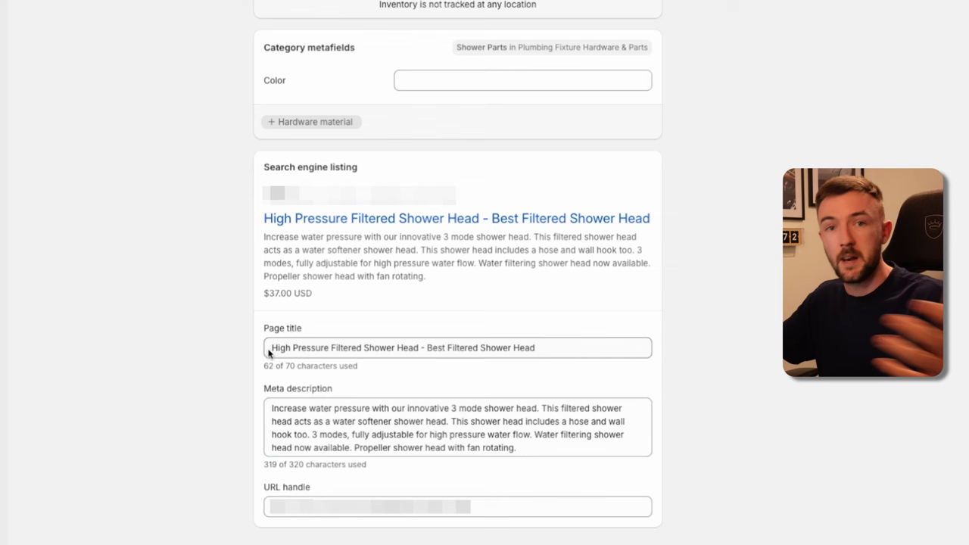
{"action": "left_click_drag", "start_coordinate": [271, 348], "coordinate": [363, 350]}
{"action": "left_click_drag", "start_coordinate": [448, 349], "coordinate": [580, 350]}
{"action": "left_click", "coordinate": [202, 400]}
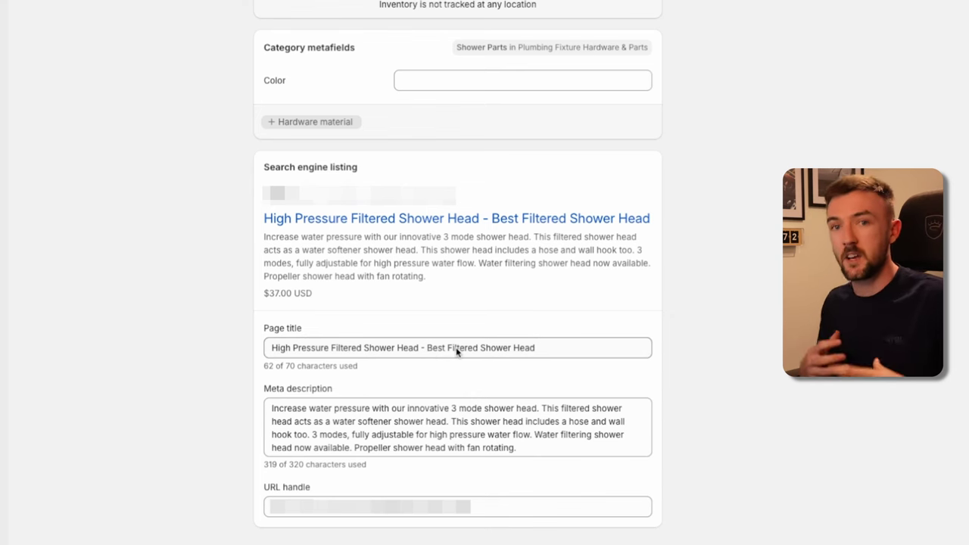
Review the 62-character page title and 319-character meta description by selecting text in each field
{"action": "triple_click", "coordinate": [270, 349]}
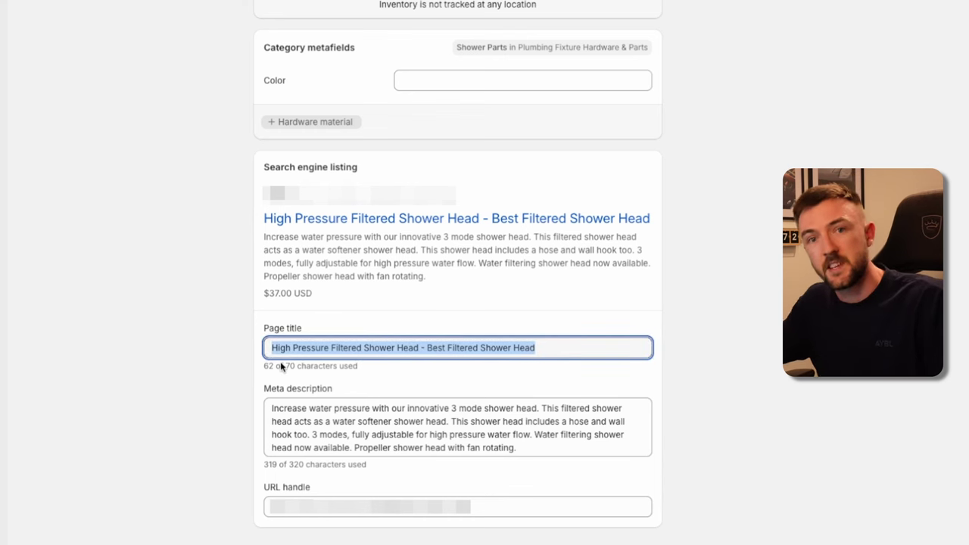
{"action": "left_click", "coordinate": [374, 348]}
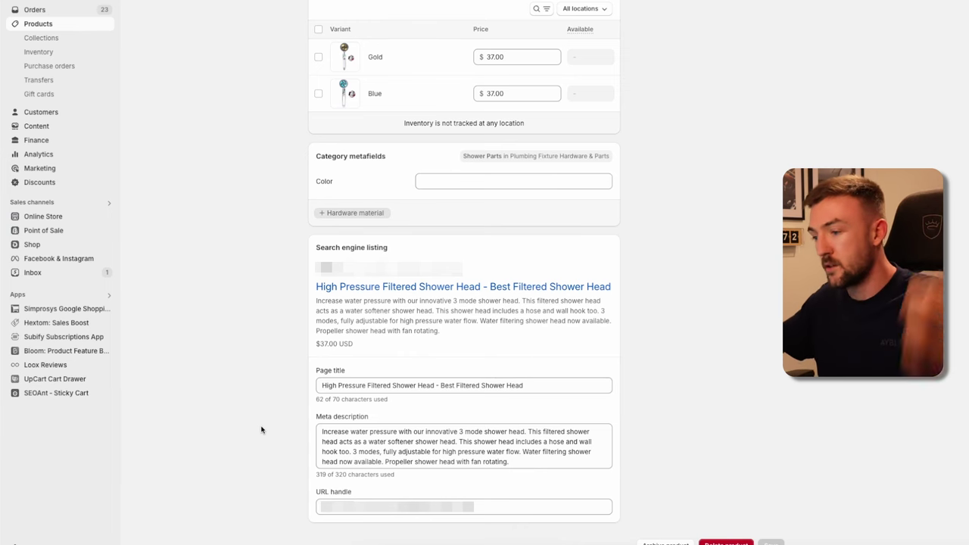
{"action": "left_click", "coordinate": [343, 442]}
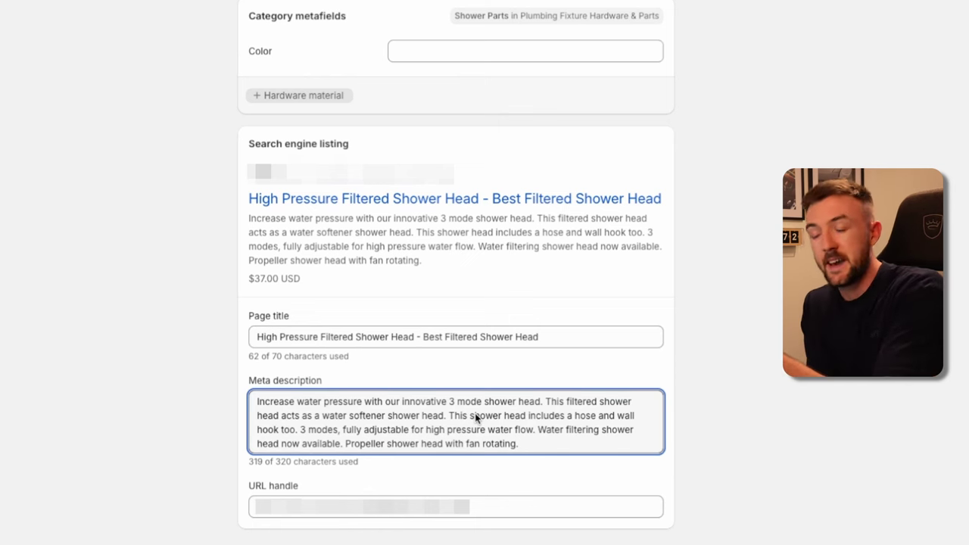
{"action": "left_click", "coordinate": [443, 337]}
{"action": "key", "text": "ctrl+a"}
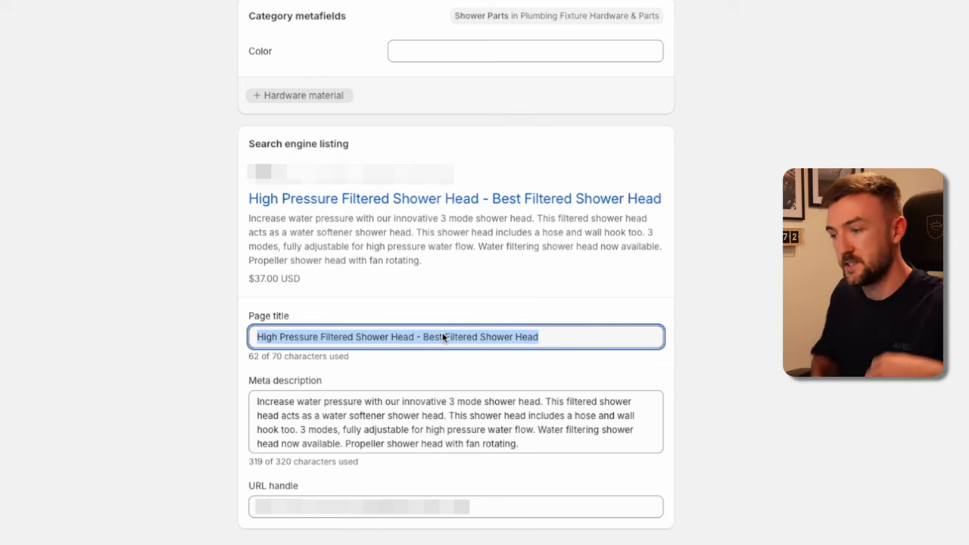
{"action": "left_click", "coordinate": [479, 415]}
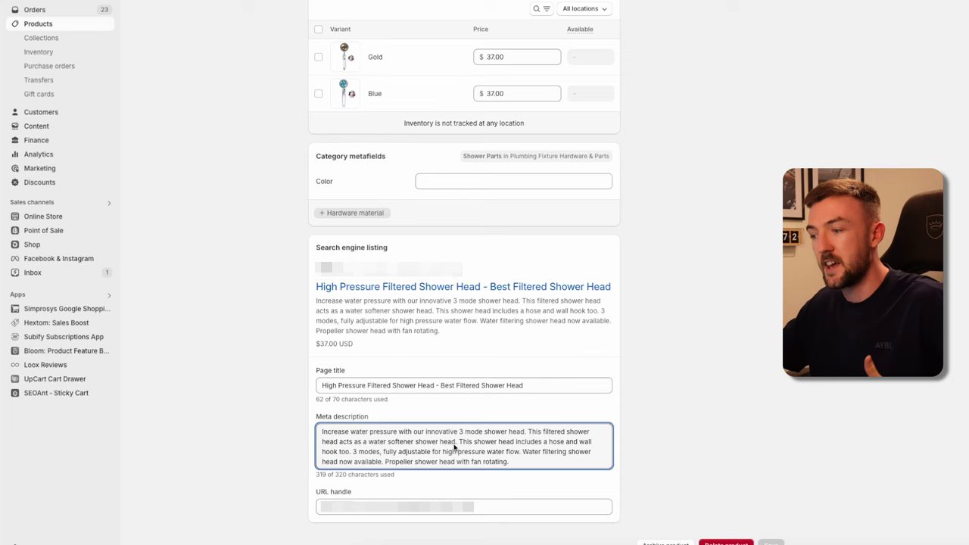
{"action": "left_click", "coordinate": [508, 462]}
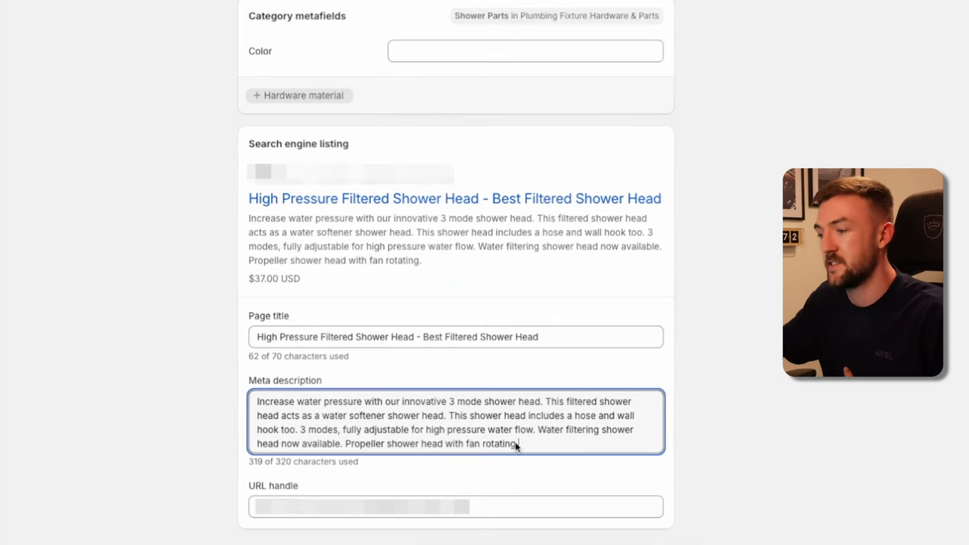
{"action": "left_click_drag", "start_coordinate": [515, 447], "coordinate": [260, 400]}
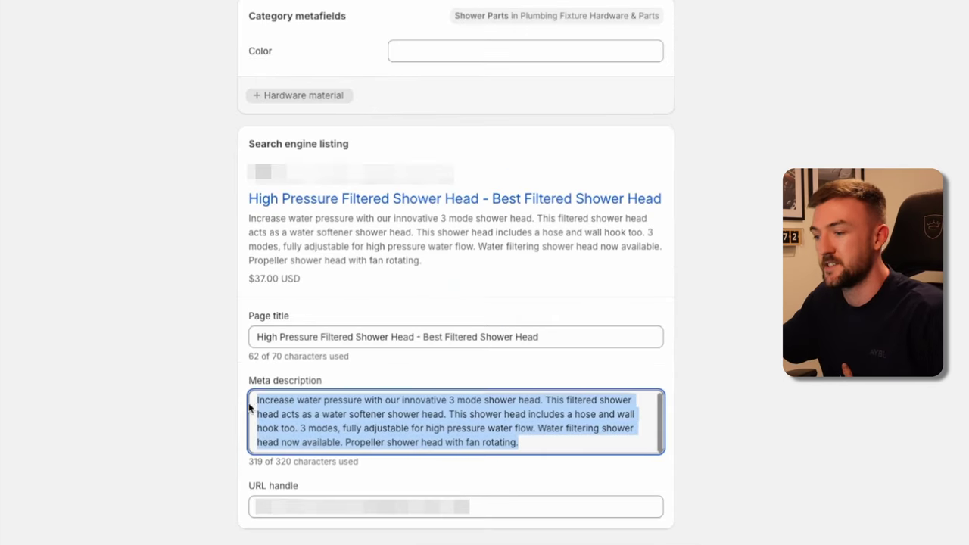
{"action": "left_click", "coordinate": [401, 406]}
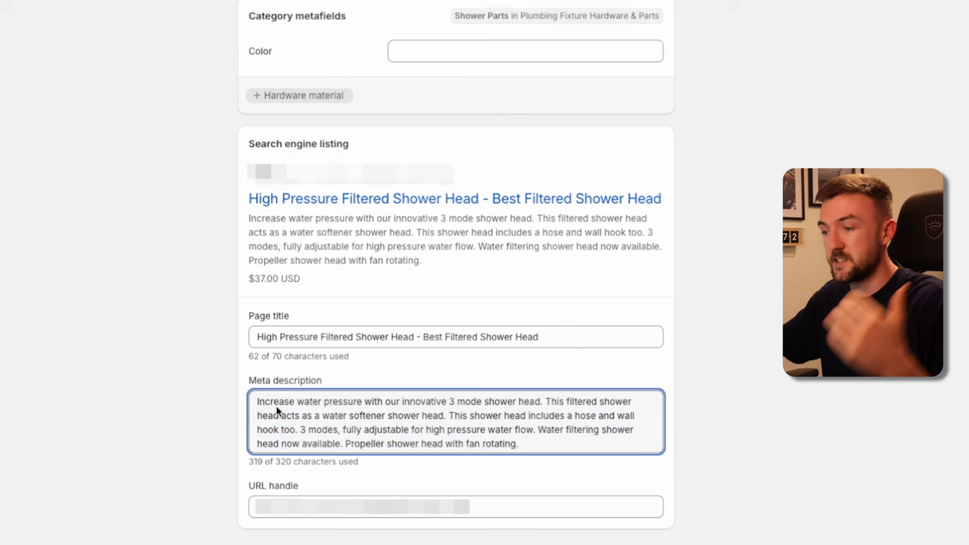
{"action": "left_click_drag", "start_coordinate": [265, 404], "coordinate": [562, 429]}
{"action": "left_click", "coordinate": [541, 452]}
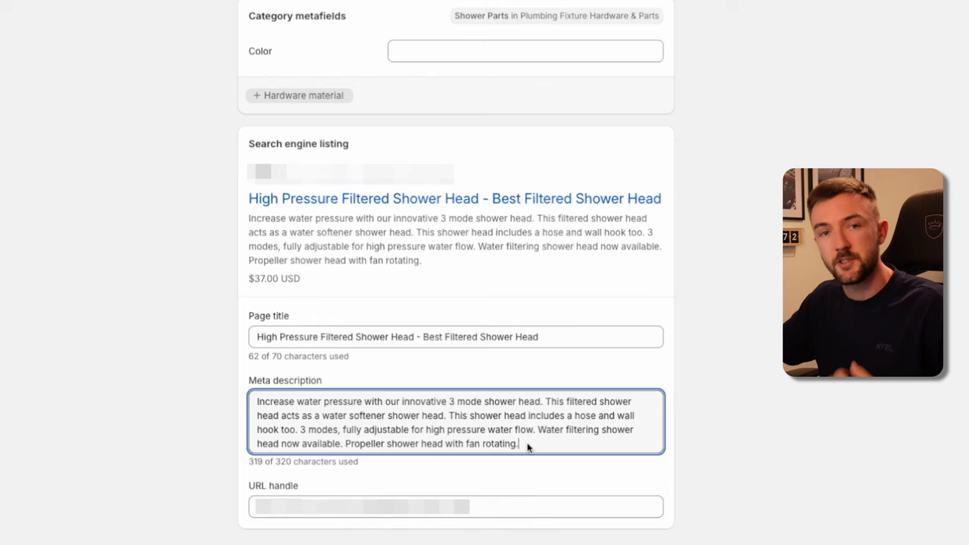
{"action": "left_click", "coordinate": [557, 338]}
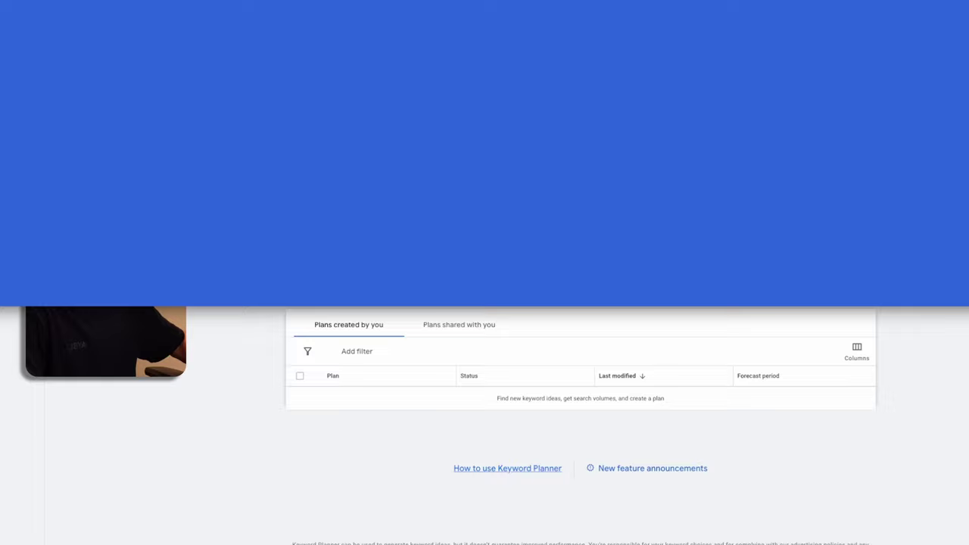
Search Keyword Planner for 'shower head' and browse the 1,703 keyword ideas
{"action": "type", "text": "shower"}
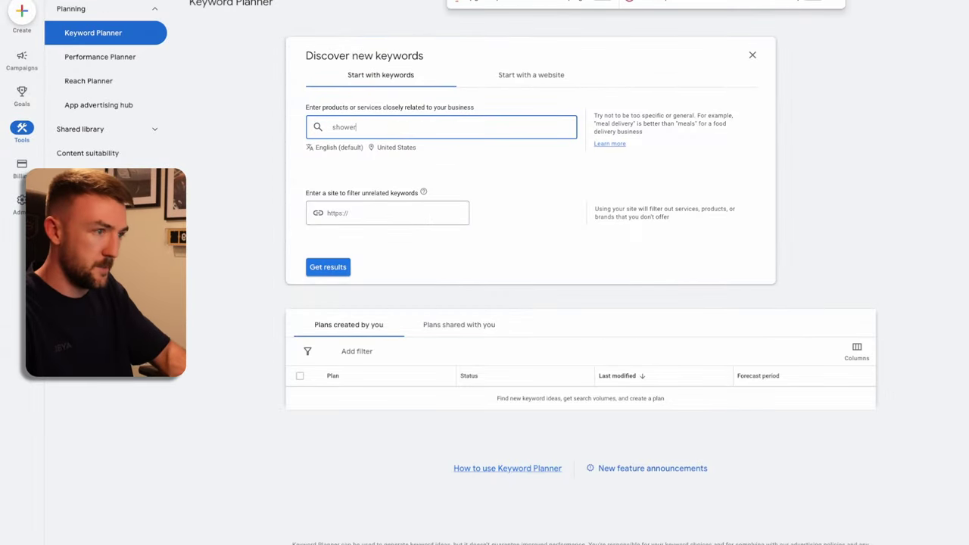
{"action": "type", "text": " head"}
{"action": "key", "text": "Return"}
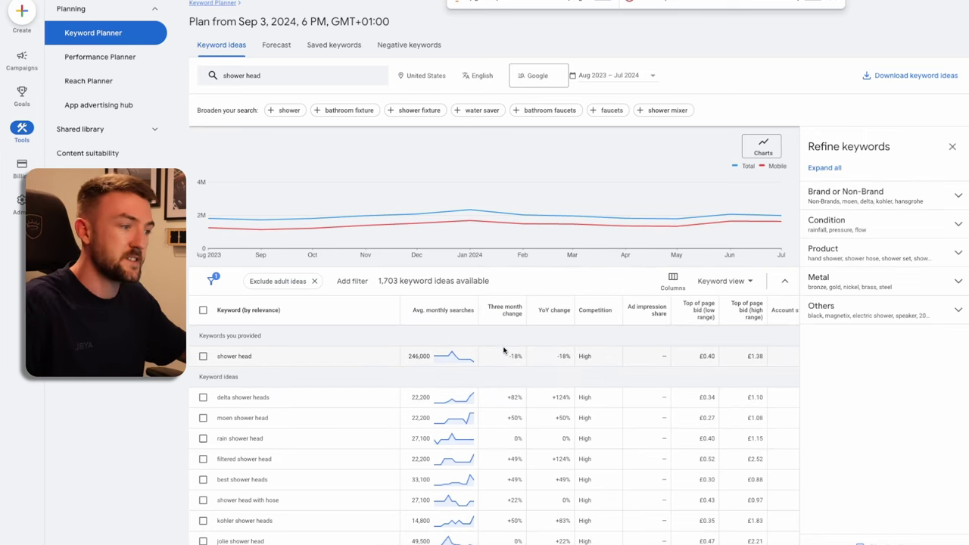
{"action": "scroll", "coordinate": [385, 384], "scroll_direction": "down", "scroll_amount": 1}
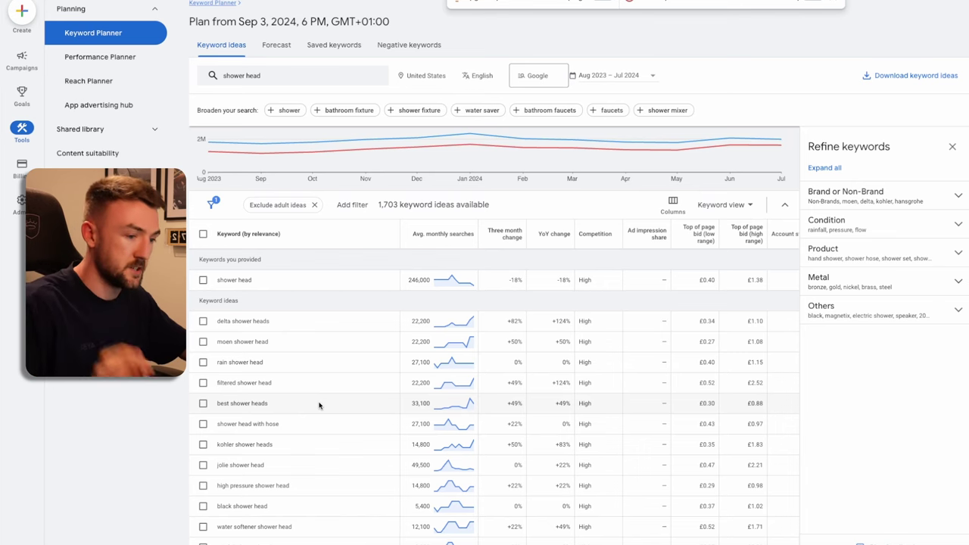
{"action": "scroll", "coordinate": [319, 406], "scroll_direction": "down", "scroll_amount": 3}
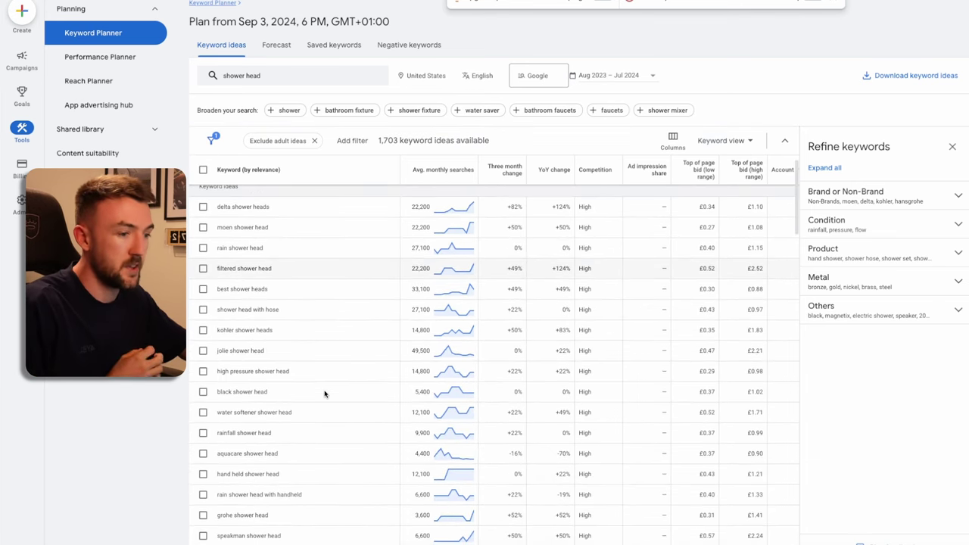
{"action": "scroll", "coordinate": [325, 394], "scroll_direction": "down", "scroll_amount": 3}
{"action": "left_click_drag", "start_coordinate": [217, 418], "coordinate": [319, 419]}
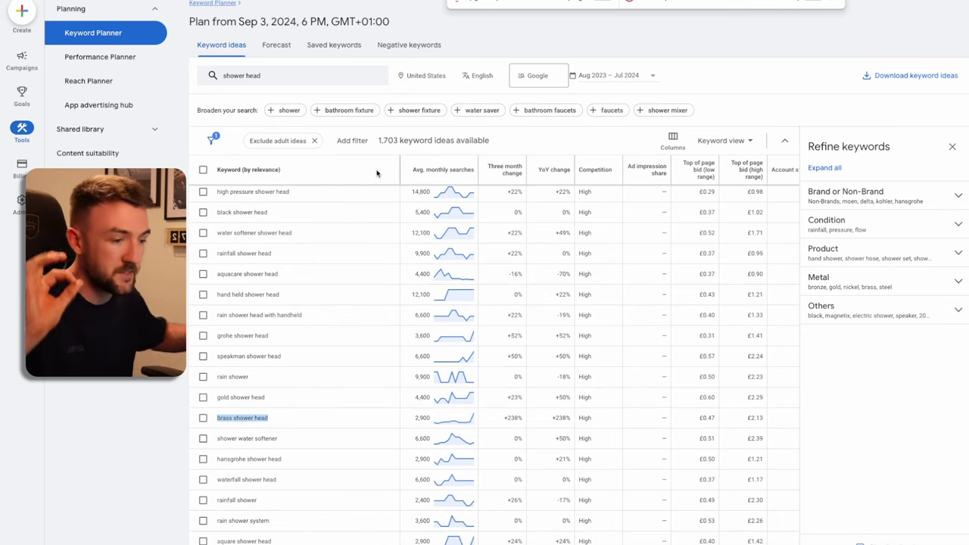
{"action": "scroll", "coordinate": [378, 281], "scroll_direction": "down", "scroll_amount": 1}
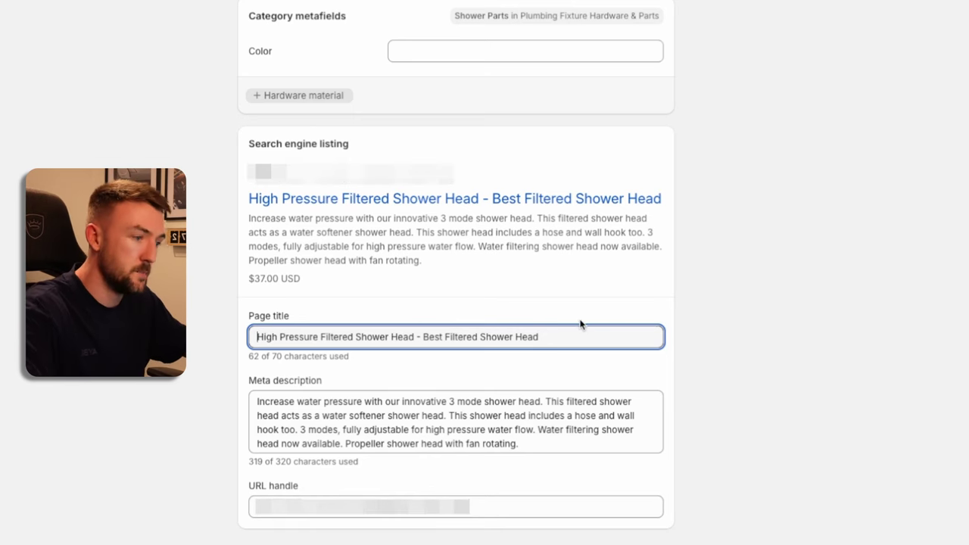
{"action": "left_click", "coordinate": [519, 425]}
{"action": "left_click", "coordinate": [768, 294]}
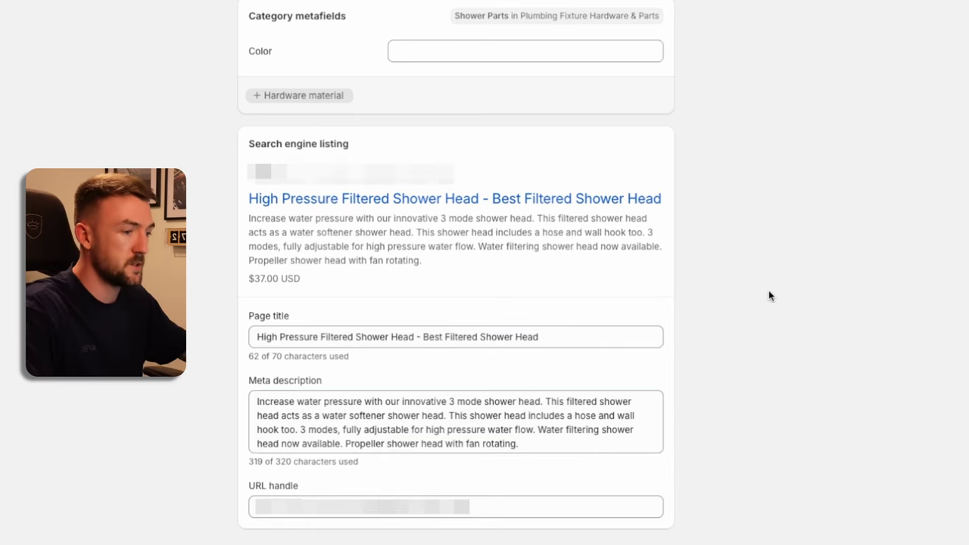
{"action": "left_click", "coordinate": [558, 341]}
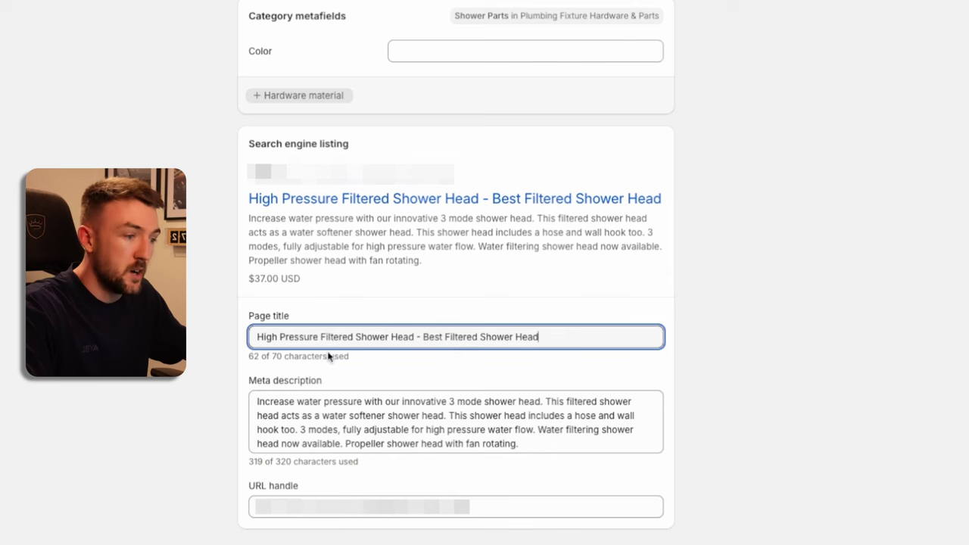
{"action": "left_click_drag", "start_coordinate": [260, 341], "coordinate": [380, 340]}
Sort the shower head keyword ideas by average monthly searches, highest first
{"action": "left_click", "coordinate": [430, 336]}
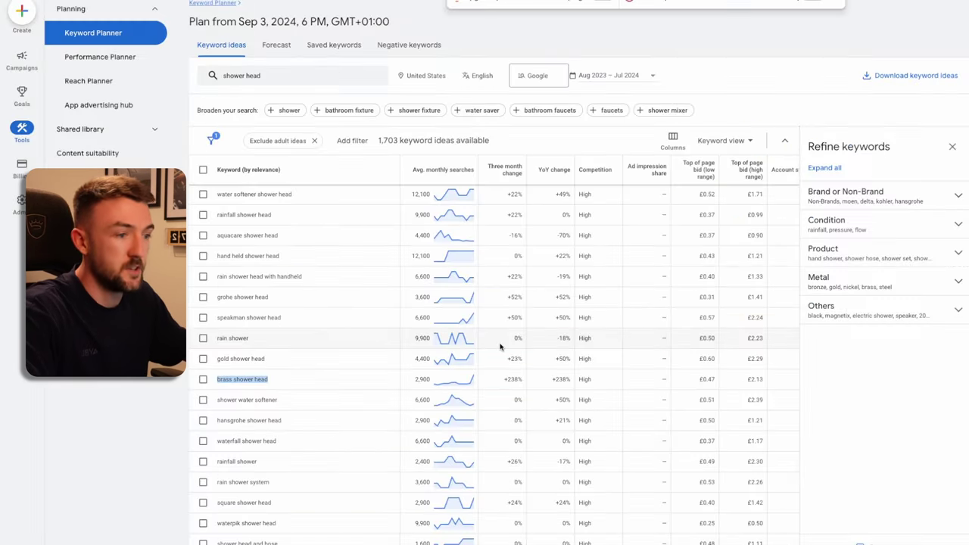
{"action": "scroll", "coordinate": [359, 434], "scroll_direction": "up", "scroll_amount": 5}
{"action": "scroll", "coordinate": [358, 433], "scroll_direction": "down", "scroll_amount": 2}
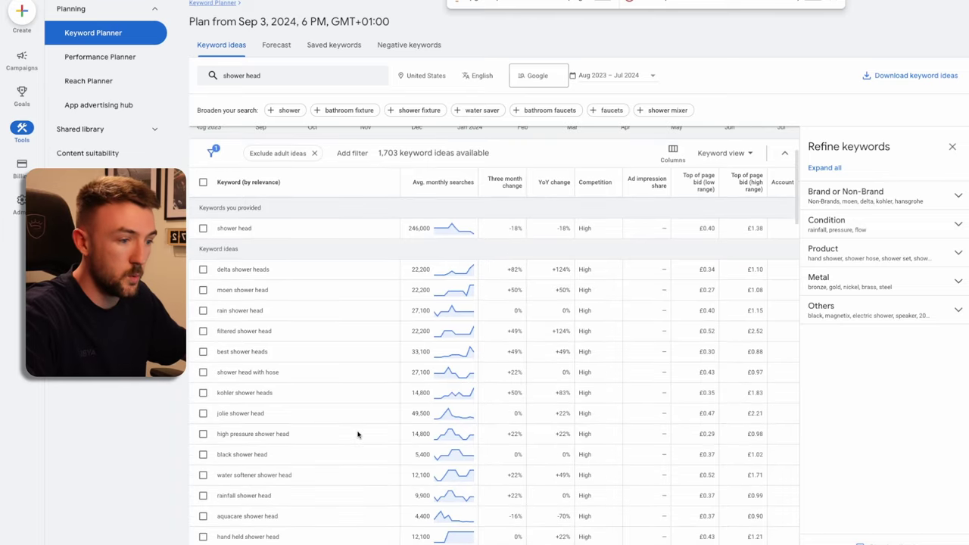
{"action": "scroll", "coordinate": [324, 325], "scroll_direction": "up", "scroll_amount": 3}
{"action": "left_click", "coordinate": [424, 310]}
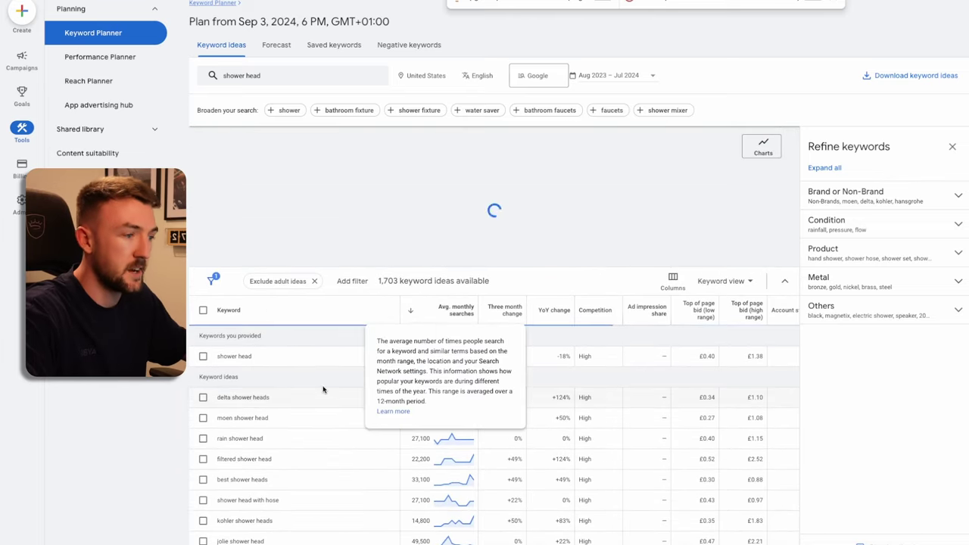
{"action": "scroll", "coordinate": [329, 394], "scroll_direction": "down", "scroll_amount": 3}
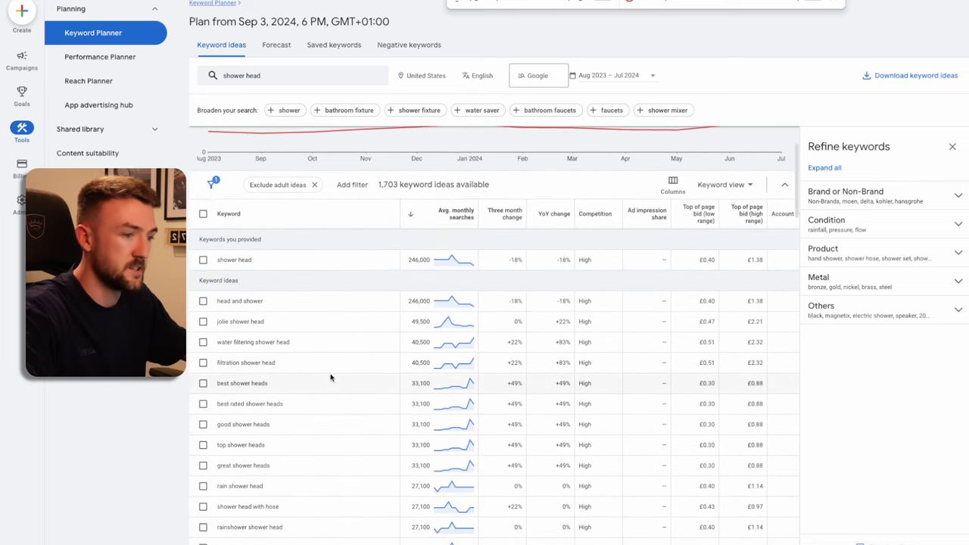
Append ' - shower head with hose' to the end of the Shopify page title
{"action": "double_click", "coordinate": [244, 298]}
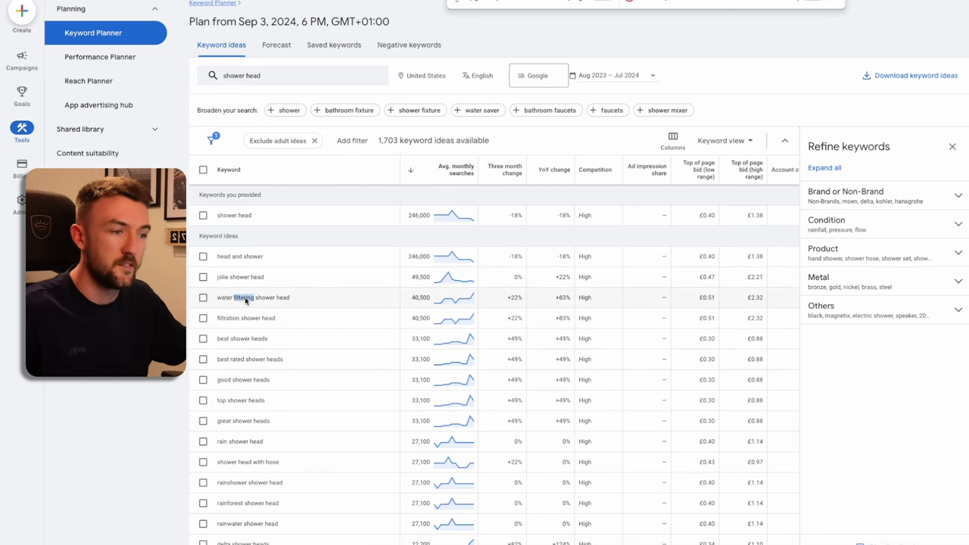
{"action": "scroll", "coordinate": [245, 299], "scroll_direction": "down", "scroll_amount": 1}
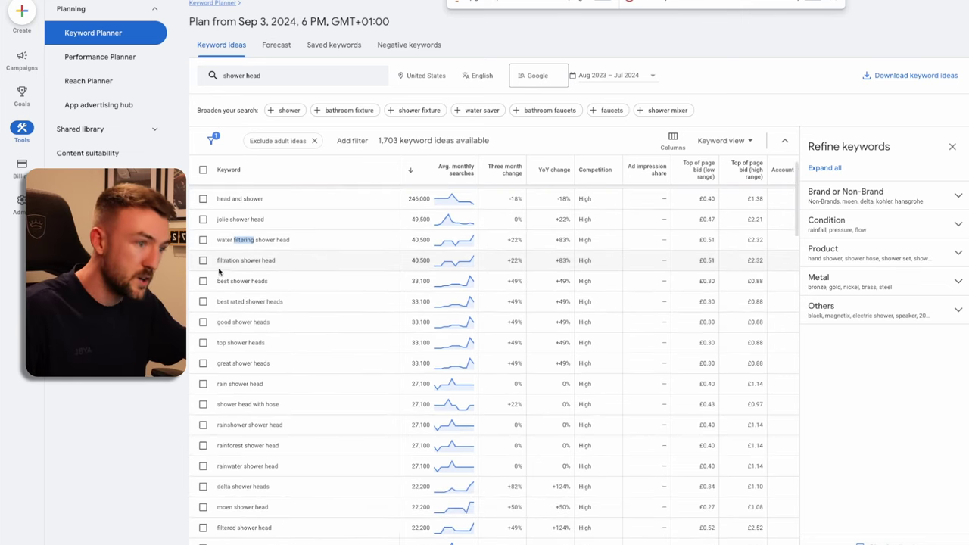
{"action": "scroll", "coordinate": [253, 281], "scroll_direction": "down", "scroll_amount": 1}
{"action": "triple_click", "coordinate": [248, 352]}
{"action": "key", "text": "ctrl+c"}
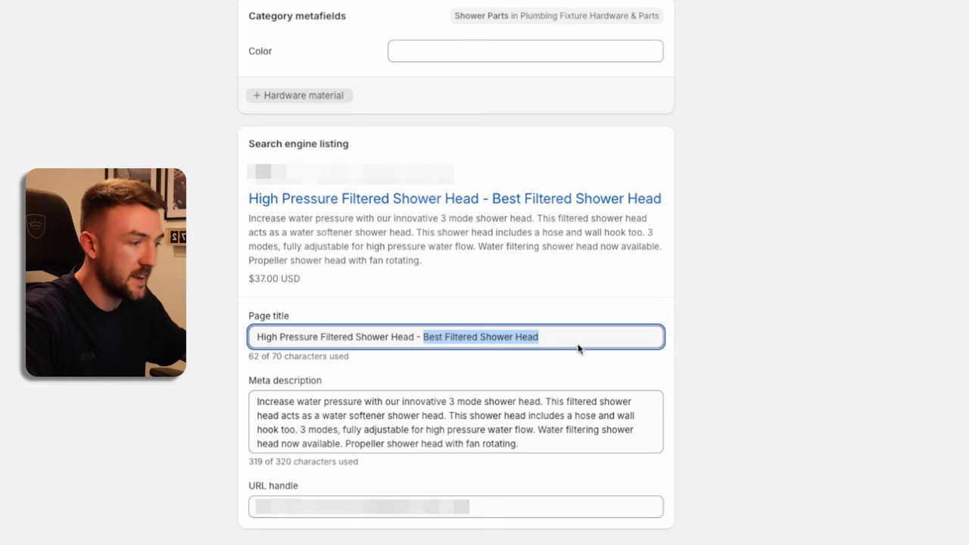
{"action": "left_click", "coordinate": [578, 348]}
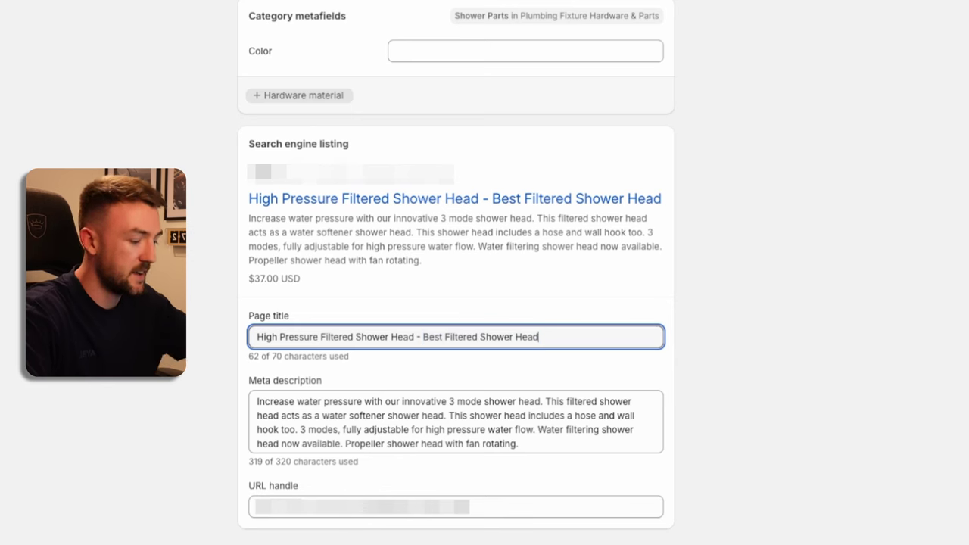
{"action": "type", "text": "-"}
{"action": "key", "text": "ctrl+v"}
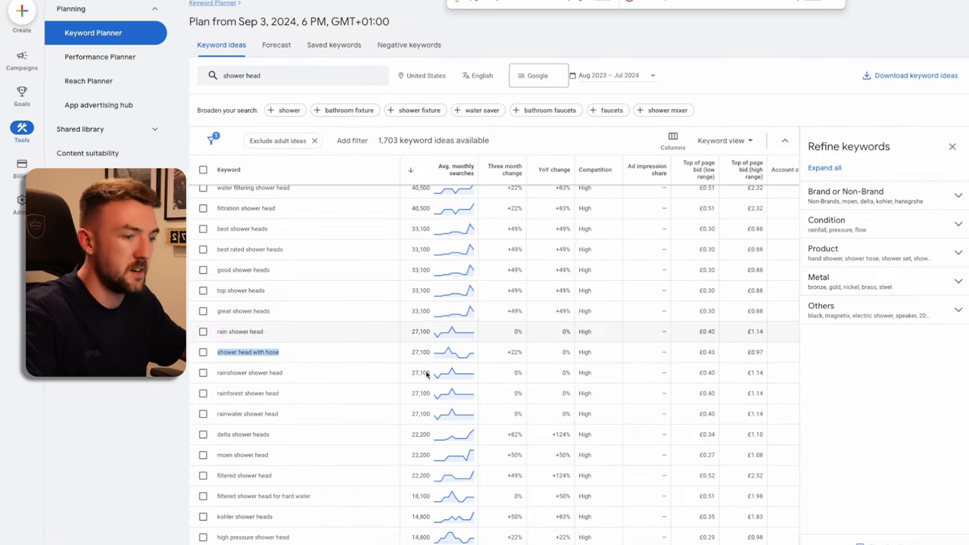
Select the 'filtered shower head' keyword in the ideas list
{"action": "scroll", "coordinate": [244, 388], "scroll_direction": "down", "scroll_amount": 3}
{"action": "double_click", "coordinate": [247, 383]}
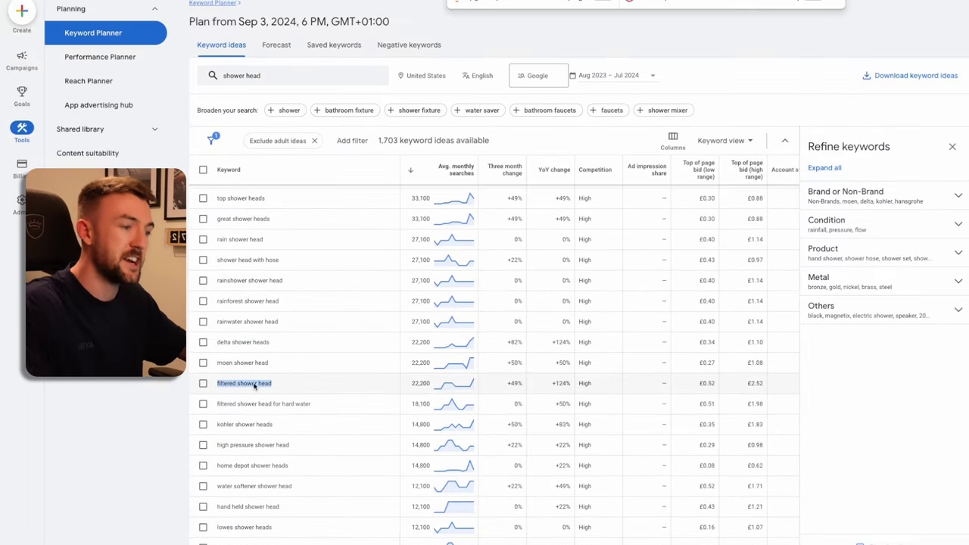
{"action": "scroll", "coordinate": [418, 387], "scroll_direction": "down", "scroll_amount": 1}
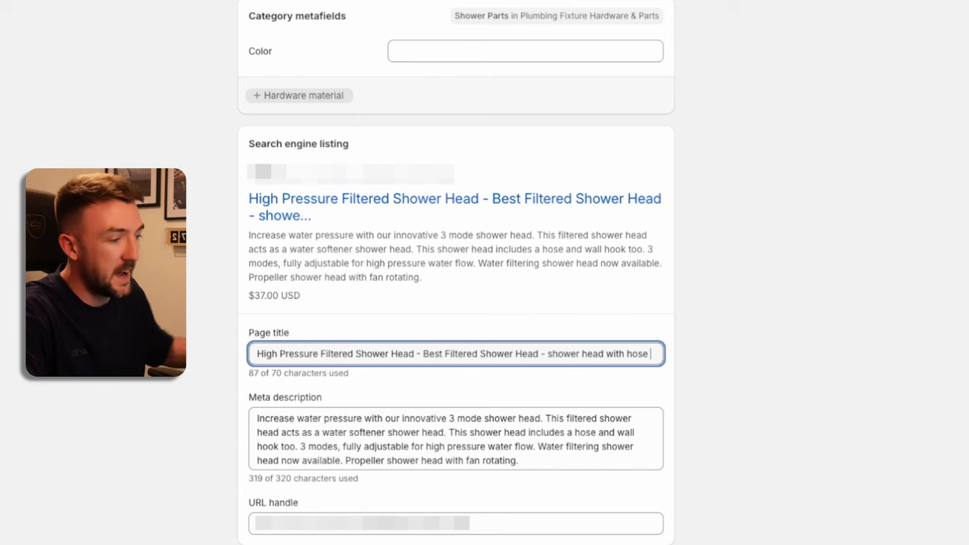
Add 'shower head with handle' to the page title and remove the stray space in 'Pressure'
{"action": "type", "text": "- shower head wit"}
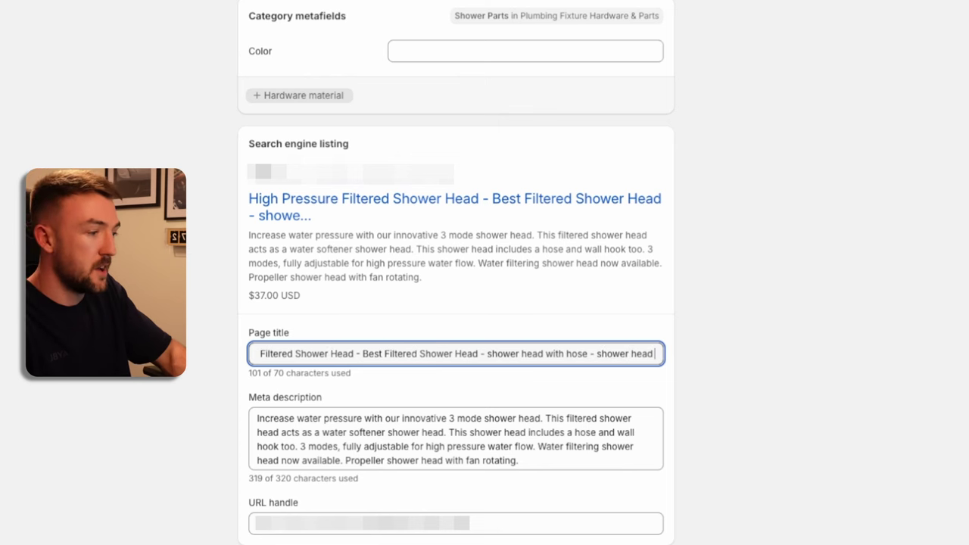
{"action": "type", "text": "h ha"}
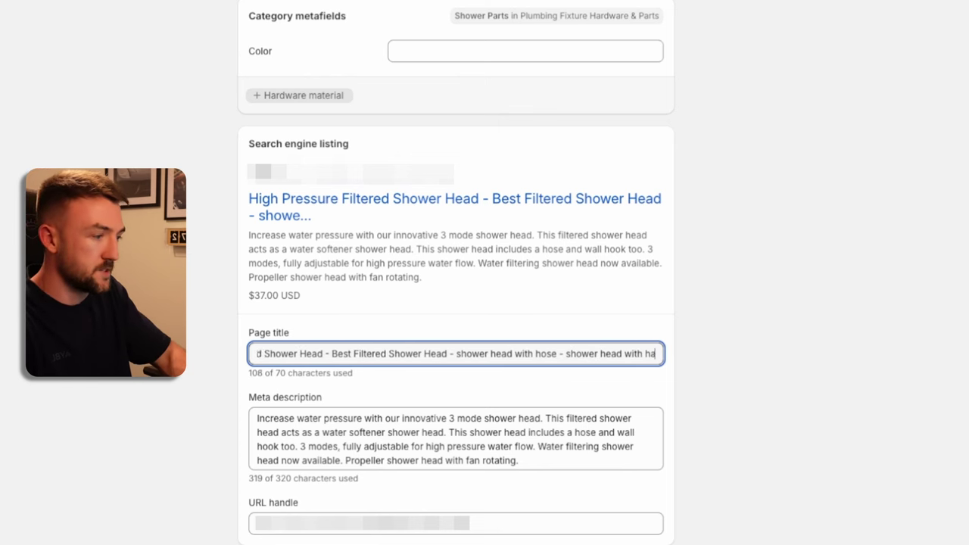
{"action": "type", "text": "ndle -"}
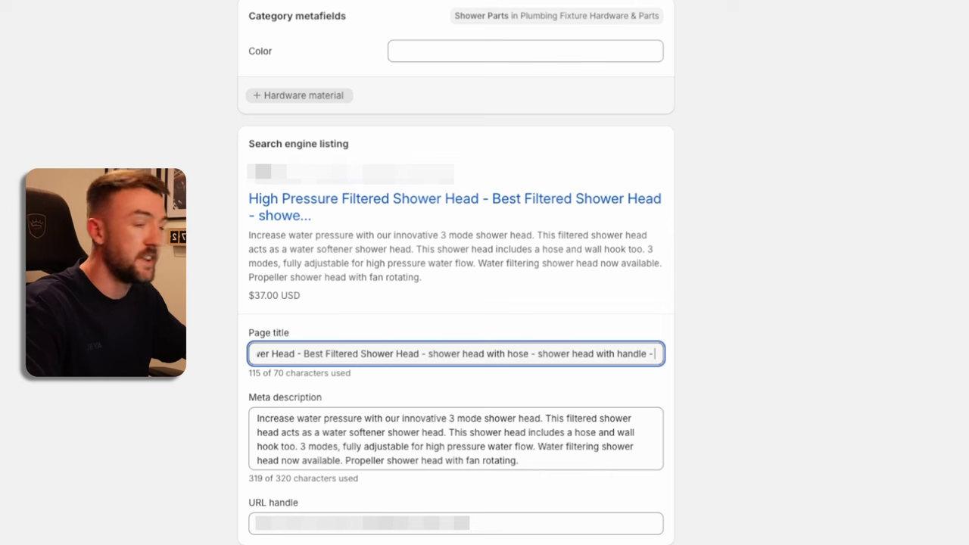
{"action": "mouse_move", "coordinate": [258, 354]}
{"action": "left_mouse_down"}
{"action": "mouse_move", "coordinate": [538, 353]}
{"action": "mouse_move", "coordinate": [348, 372]}
{"action": "mouse_move", "coordinate": [256, 353]}
{"action": "left_mouse_up"}
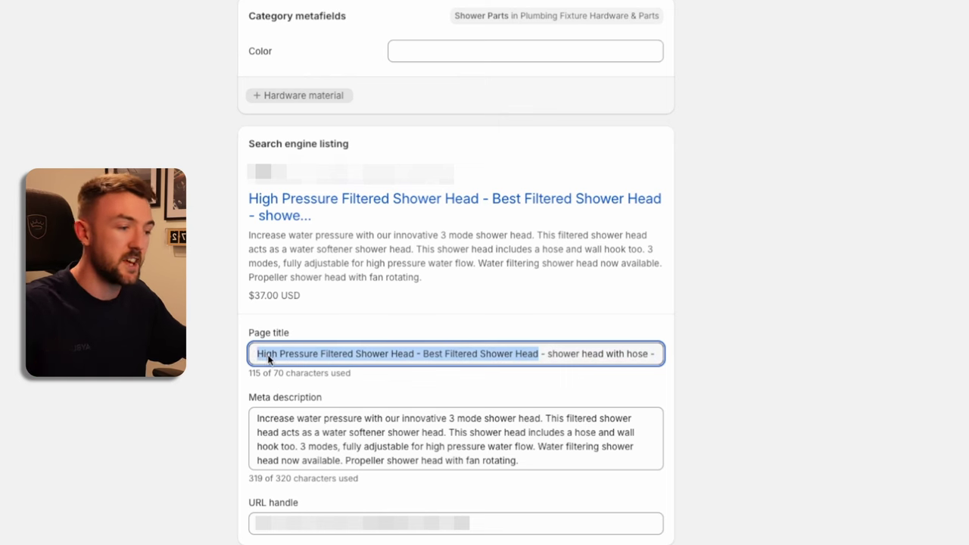
{"action": "left_click", "coordinate": [295, 354]}
{"action": "key", "text": "BackSpace"}
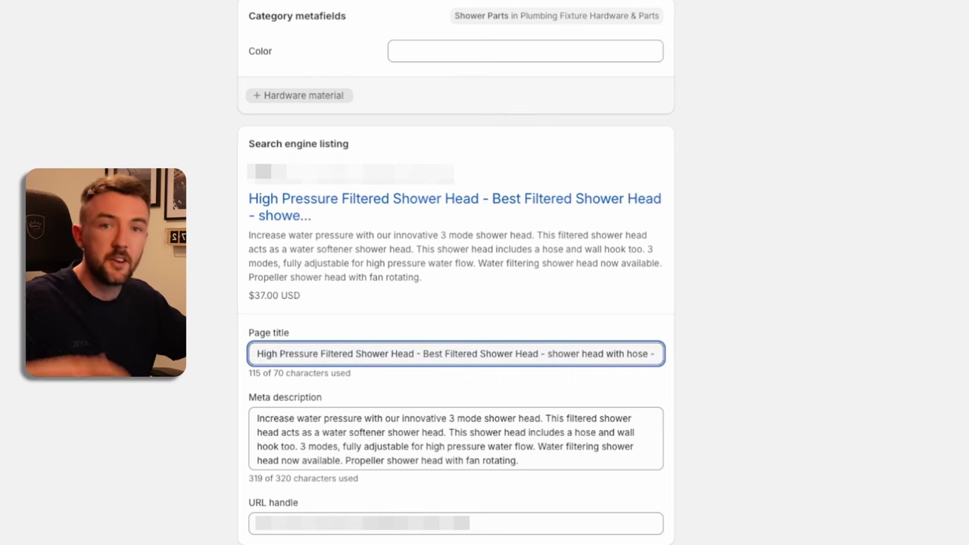
{"action": "key", "text": "End"}
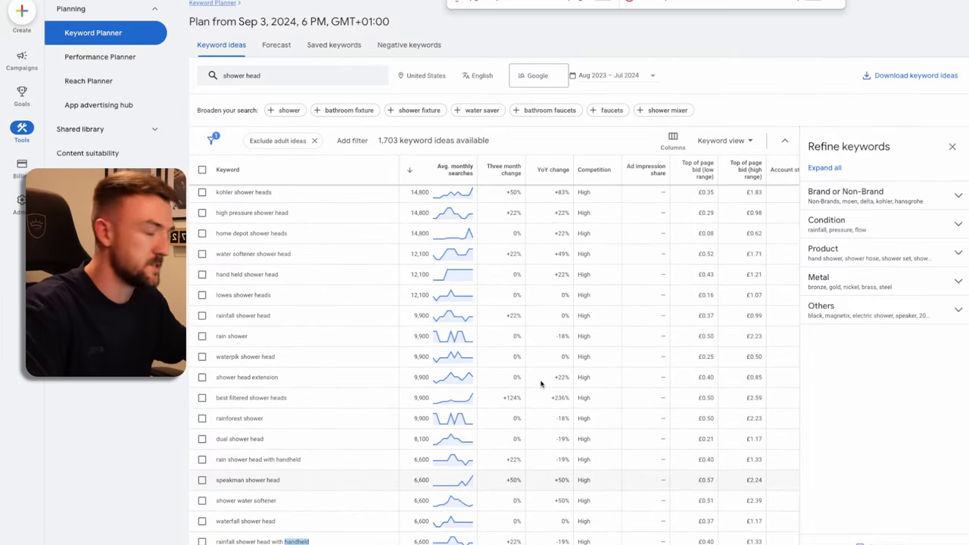
Select the 'shower head with led lights' keyword (2,900 monthly searches) near the list's end
{"action": "scroll", "coordinate": [263, 467], "scroll_direction": "down", "scroll_amount": 10}
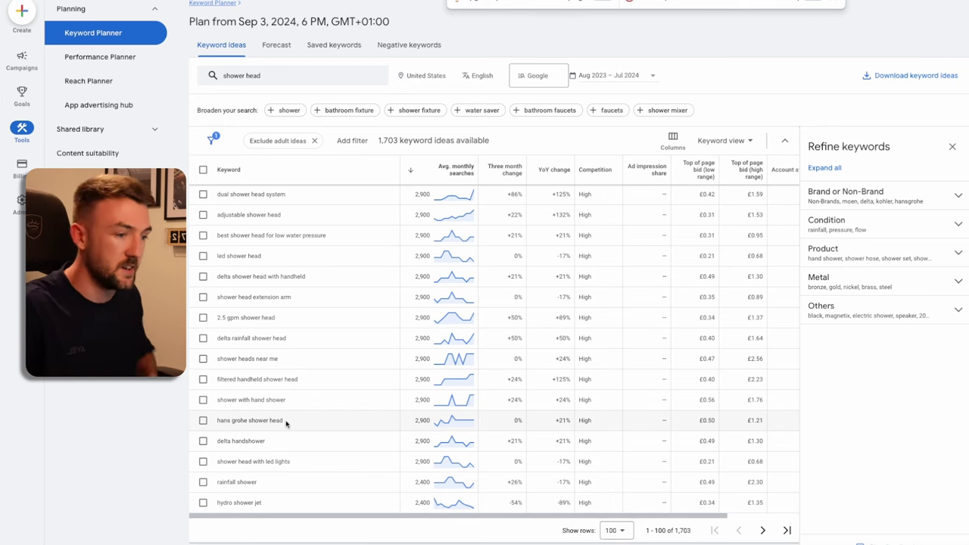
{"action": "double_click", "coordinate": [257, 462]}
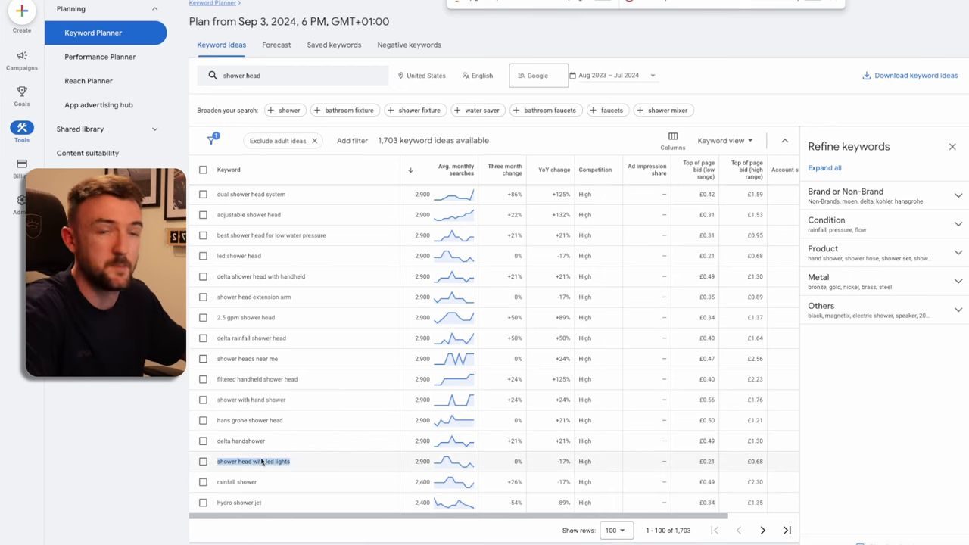
Paste 'shower head with led lights' at the end of the page title, reaching 142 characters
{"action": "key", "text": "alt+Tab"}
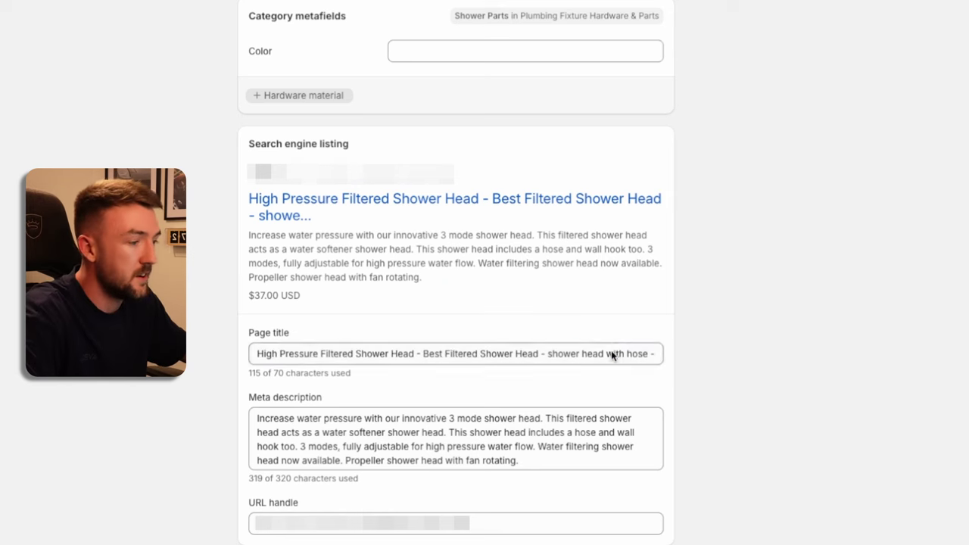
{"action": "type", "text": "shower head with handle -"}
{"action": "type", "text": "shower head with led lights"}
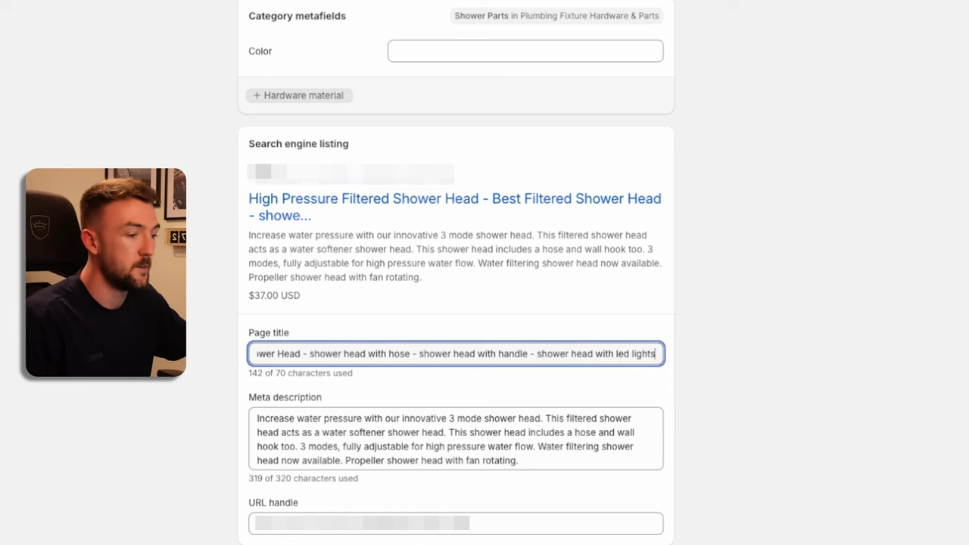
{"action": "scroll", "coordinate": [868, 109], "scroll_direction": "down", "scroll_amount": 1}
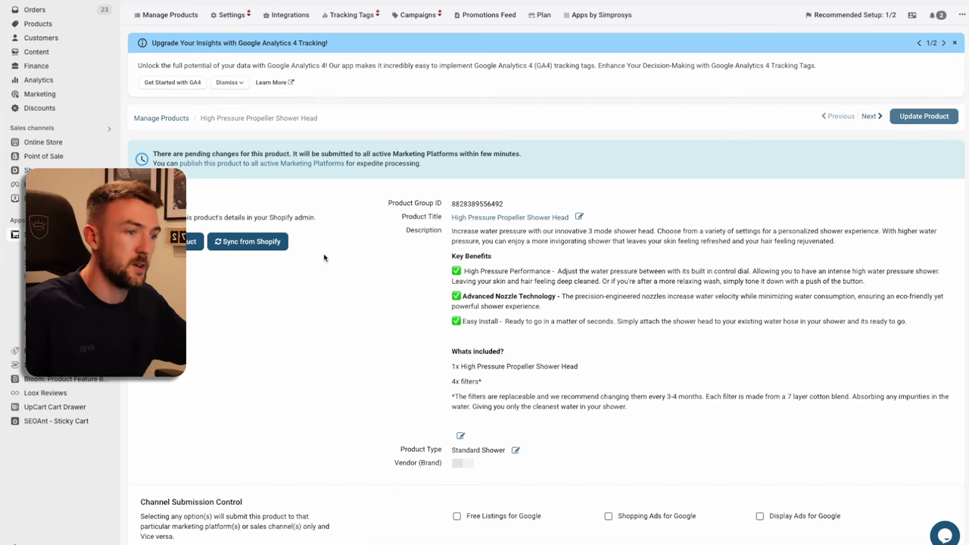
Sync the SEO title and SEO description from Shopify into the Simprosys product record
{"action": "left_click", "coordinate": [248, 243]}
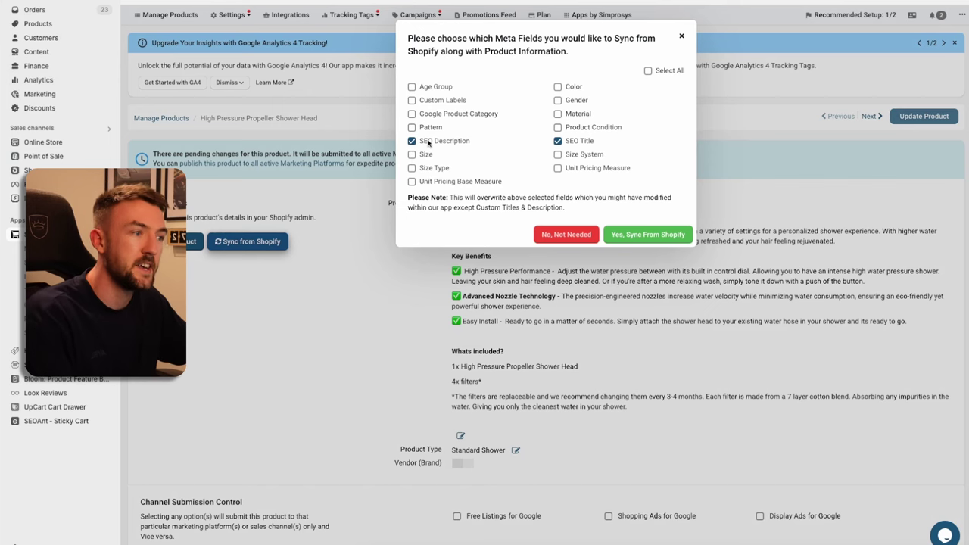
{"action": "left_click", "coordinate": [650, 235]}
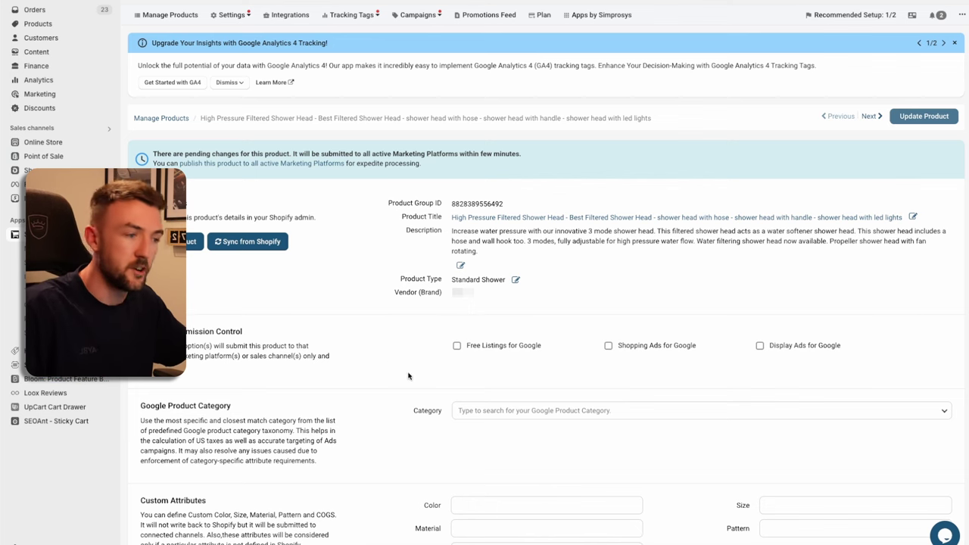
Set the Google product category to Shower Heads (581) and save the product update
{"action": "left_click", "coordinate": [509, 415]}
{"action": "type", "text": "shower head"}
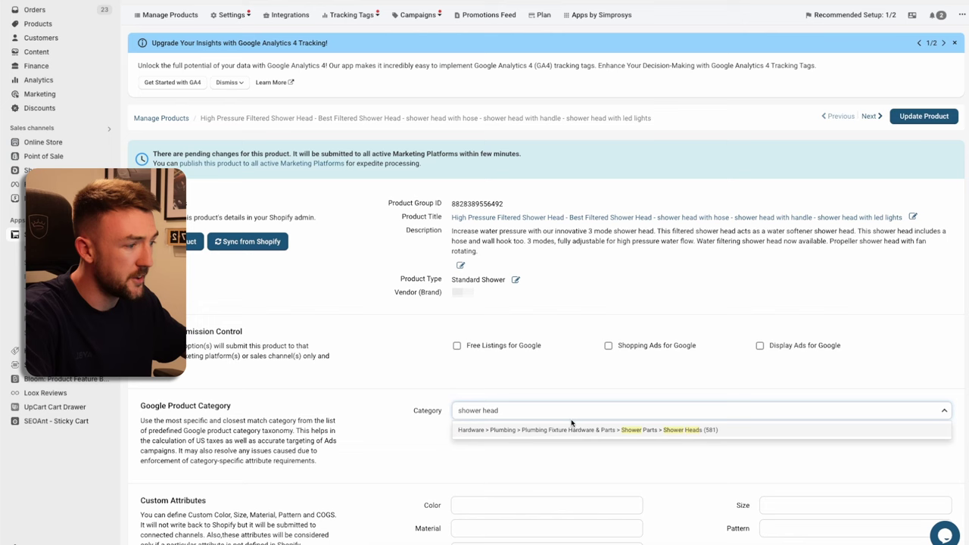
{"action": "left_click", "coordinate": [572, 430]}
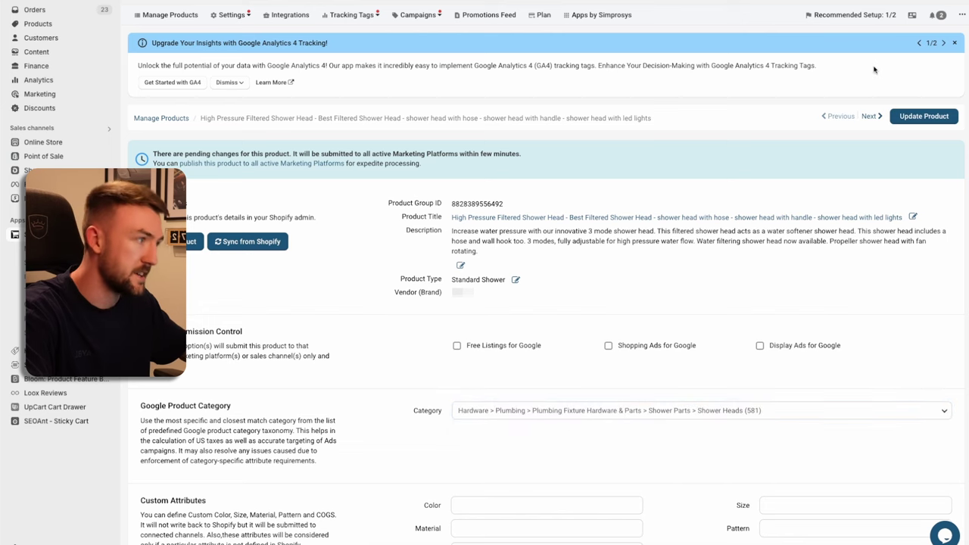
{"action": "scroll", "coordinate": [460, 451], "scroll_direction": "down", "scroll_amount": 1}
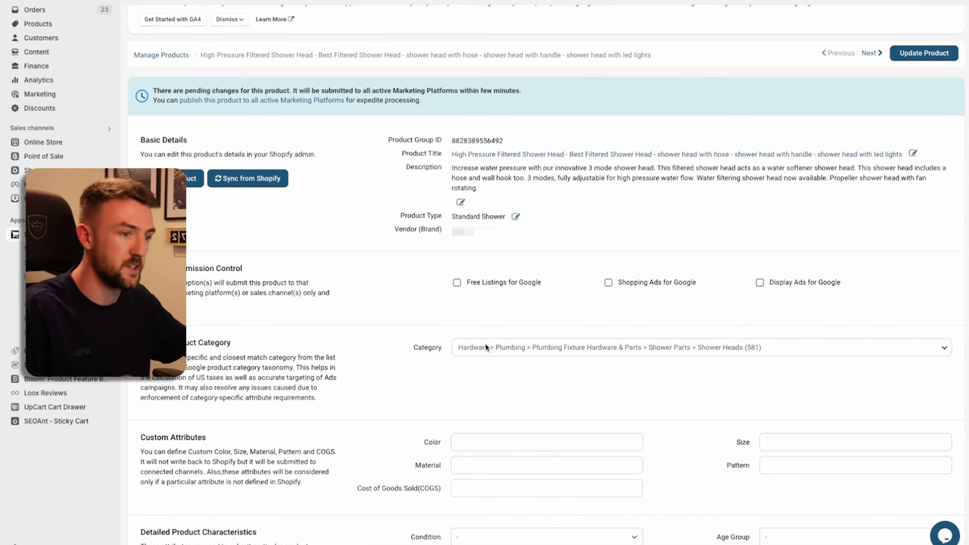
{"action": "scroll", "coordinate": [486, 347], "scroll_direction": "up", "scroll_amount": 2}
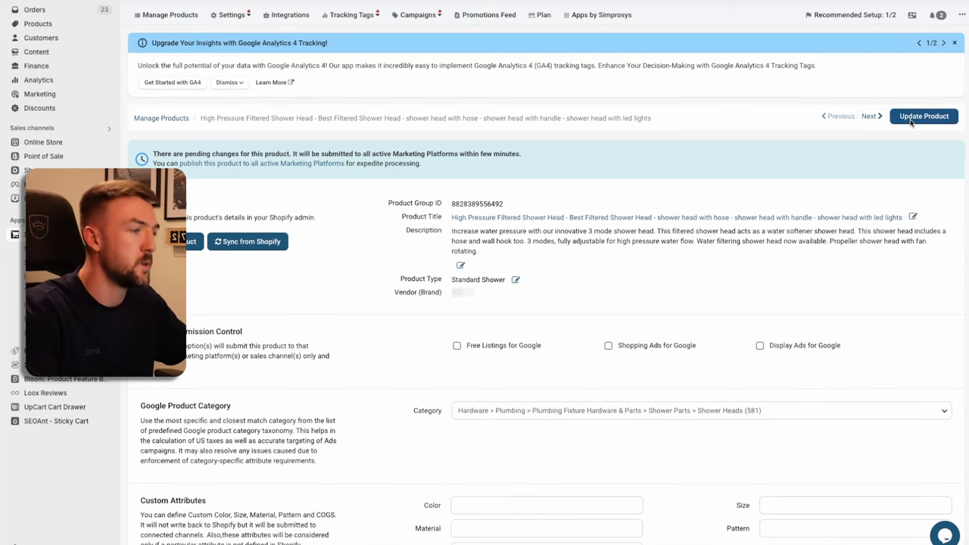
{"action": "left_click", "coordinate": [912, 117]}
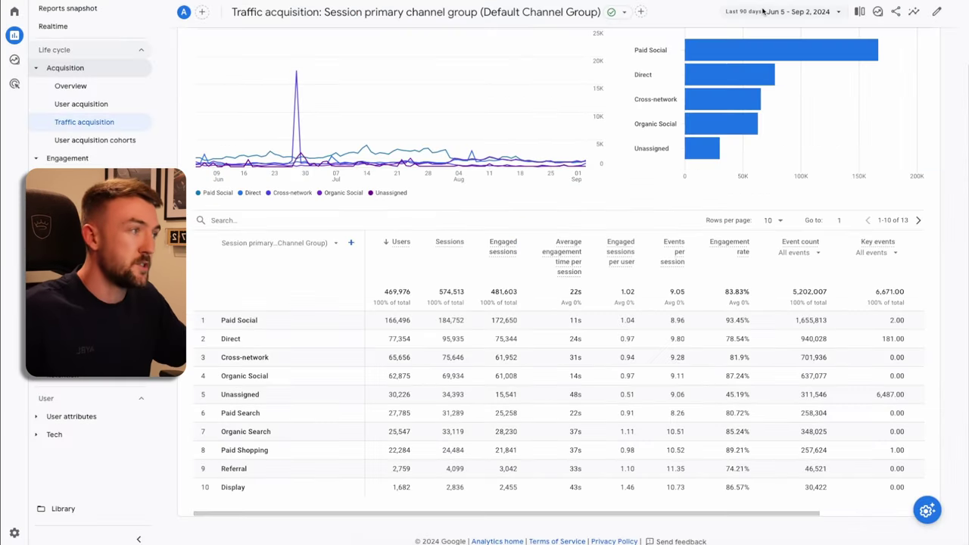
Apply Last 12 months, then end the custom range on Dec 31, 2023 for Sep 1 – Dec 31
{"action": "left_click", "coordinate": [752, 15]}
{"action": "scroll", "coordinate": [553, 194], "scroll_direction": "down", "scroll_amount": 1}
{"action": "left_click", "coordinate": [536, 197]}
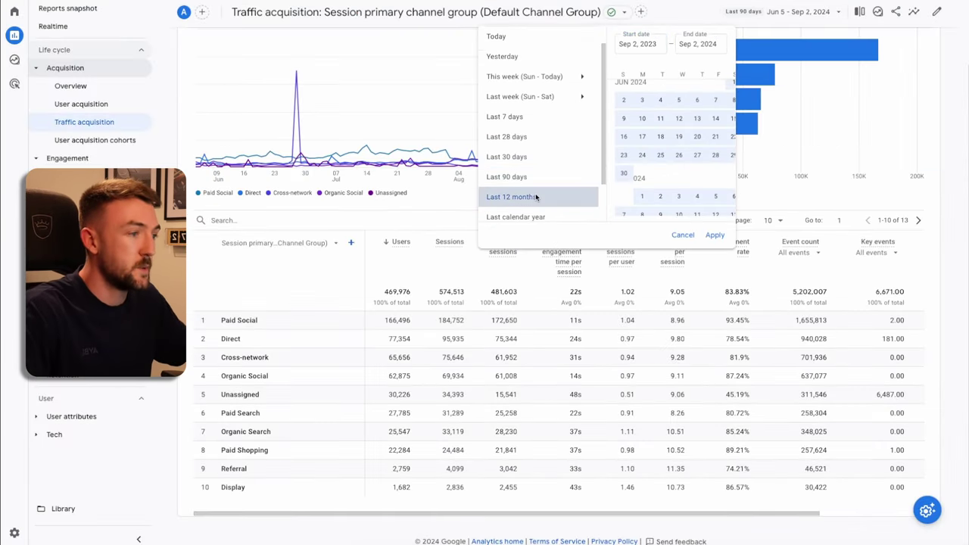
{"action": "left_click", "coordinate": [716, 234]}
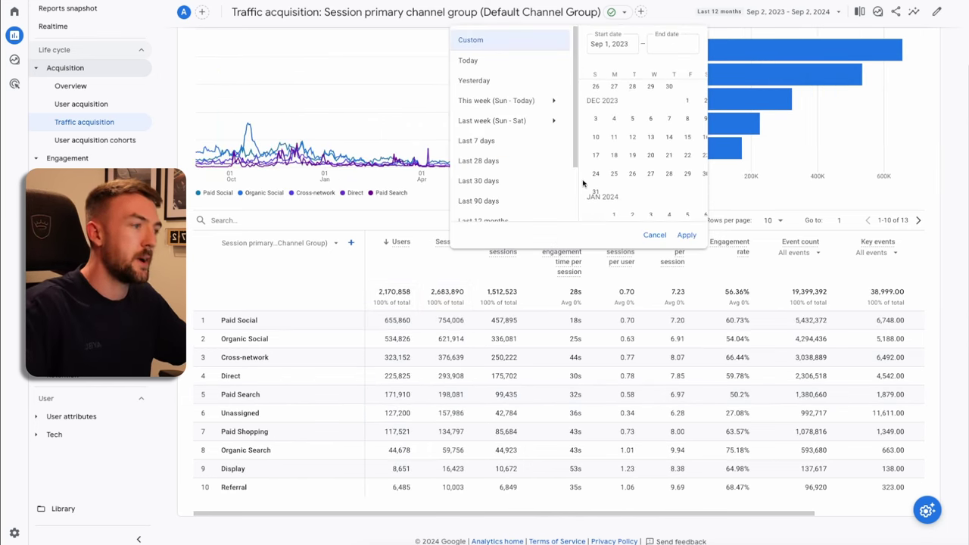
{"action": "left_click", "coordinate": [596, 191]}
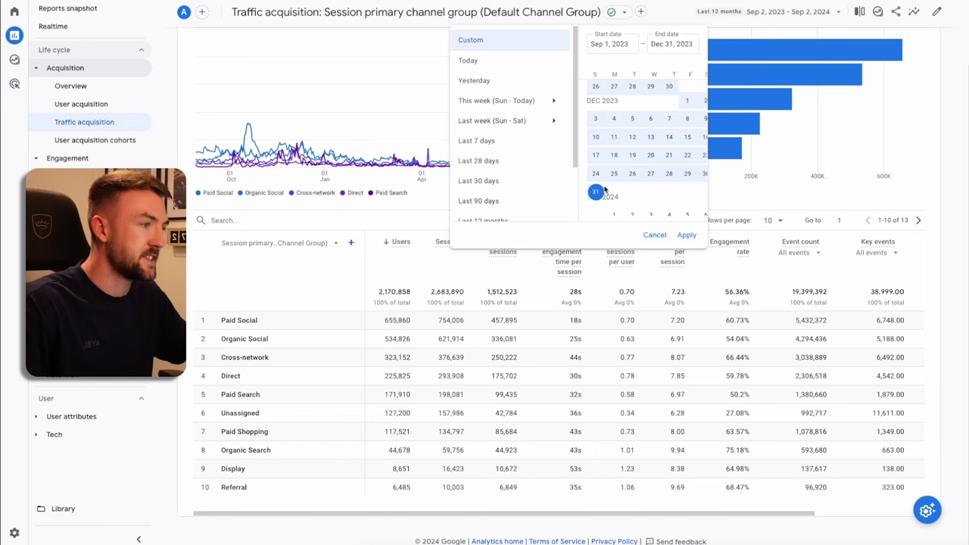
{"action": "left_click", "coordinate": [687, 236]}
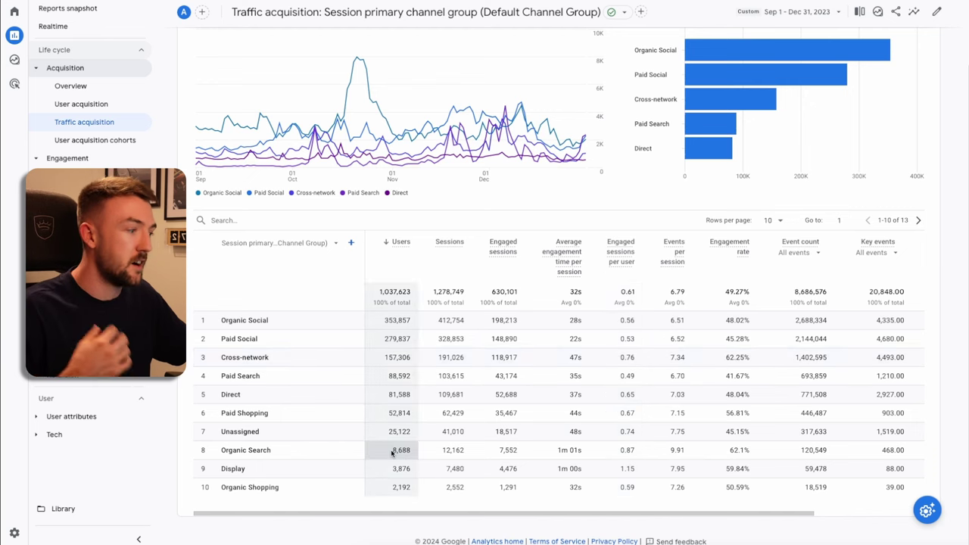
{"action": "left_click_drag", "start_coordinate": [386, 452], "coordinate": [416, 452]}
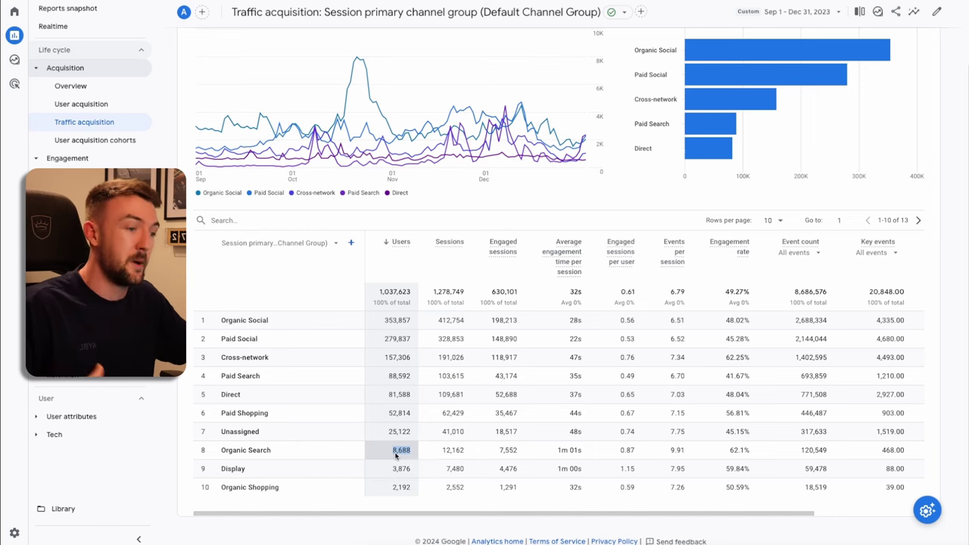
{"action": "left_click", "coordinate": [386, 453]}
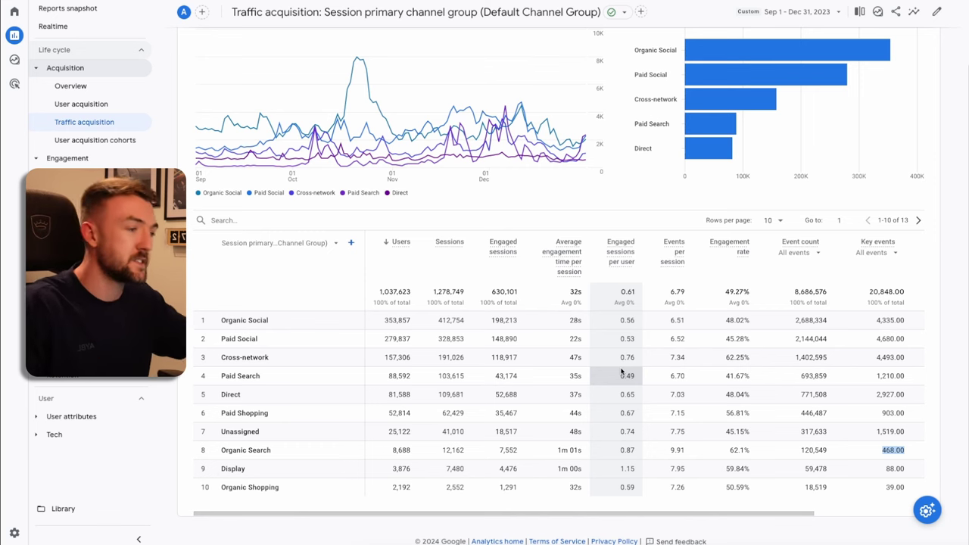
Switch the channel report's date range back to Last 90 days (Jun 5 – Sep 2, 2024)
{"action": "left_click", "coordinate": [779, 13]}
{"action": "left_click", "coordinate": [531, 198]}
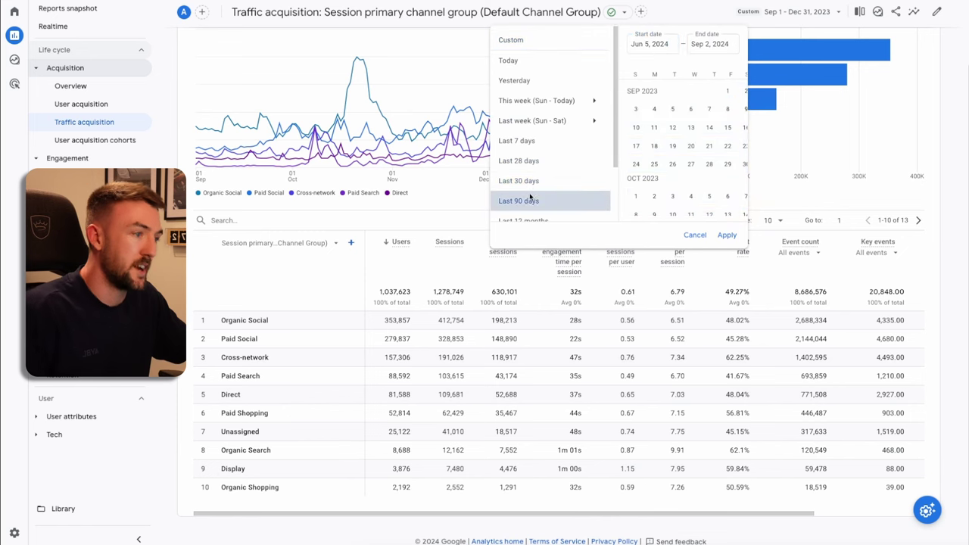
{"action": "left_click", "coordinate": [731, 236]}
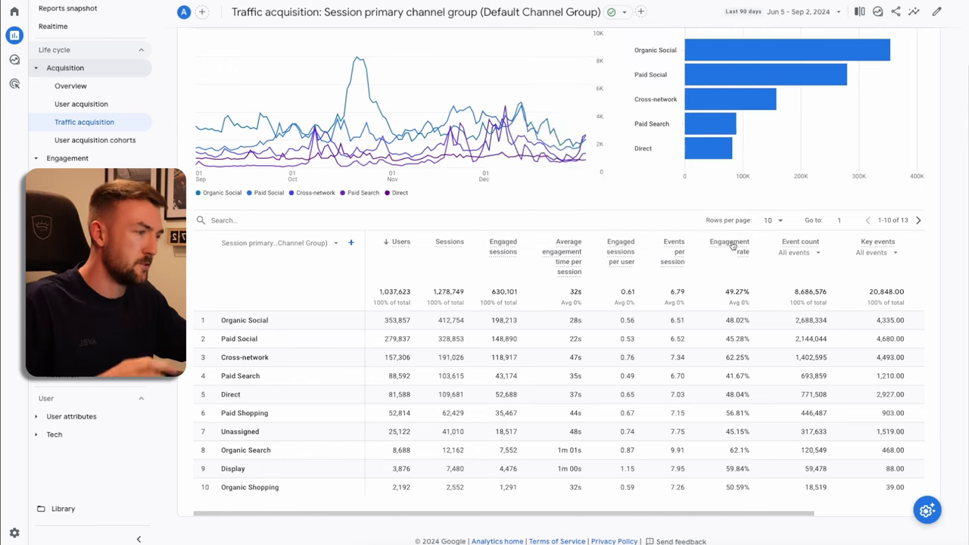